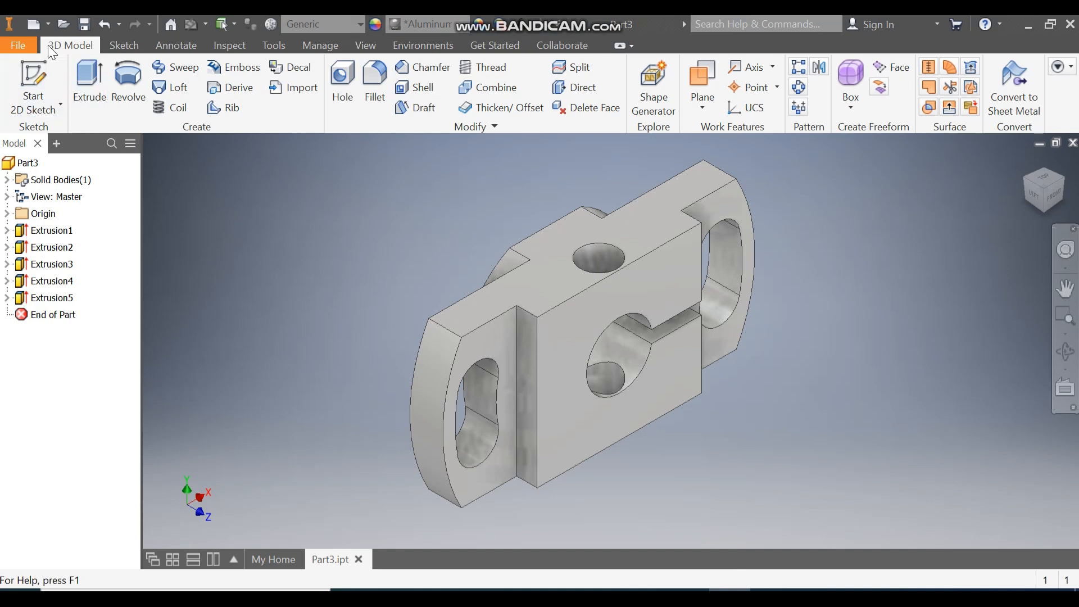
Create a new part from the Standard (mm).ipt template and start a 2D sketch on the front origin plane
{"action": "left_click", "coordinate": [38, 28]}
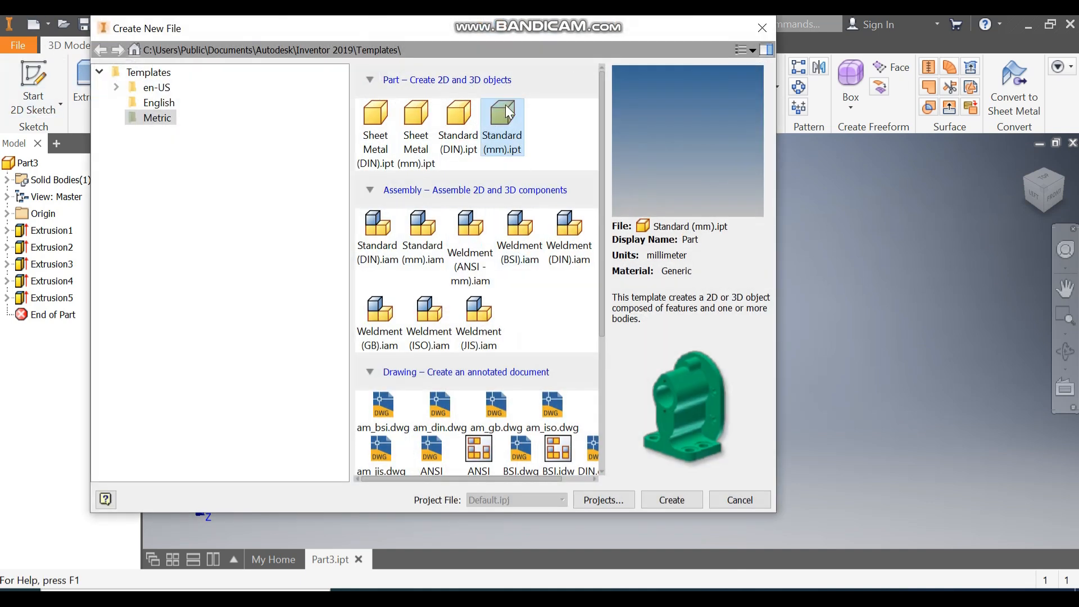
{"action": "left_click", "coordinate": [670, 499]}
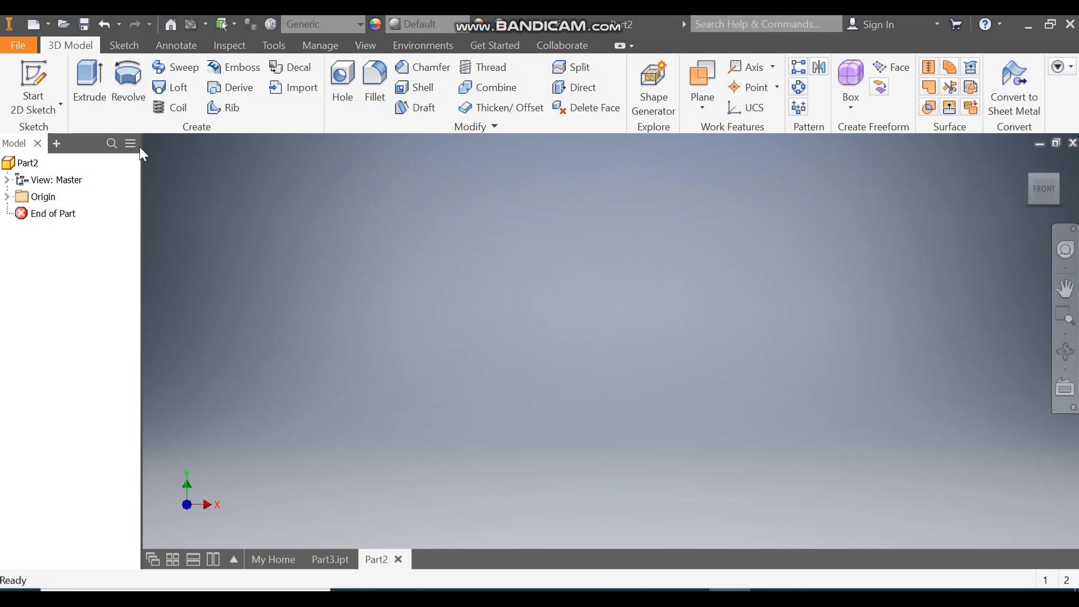
{"action": "left_click", "coordinate": [45, 76]}
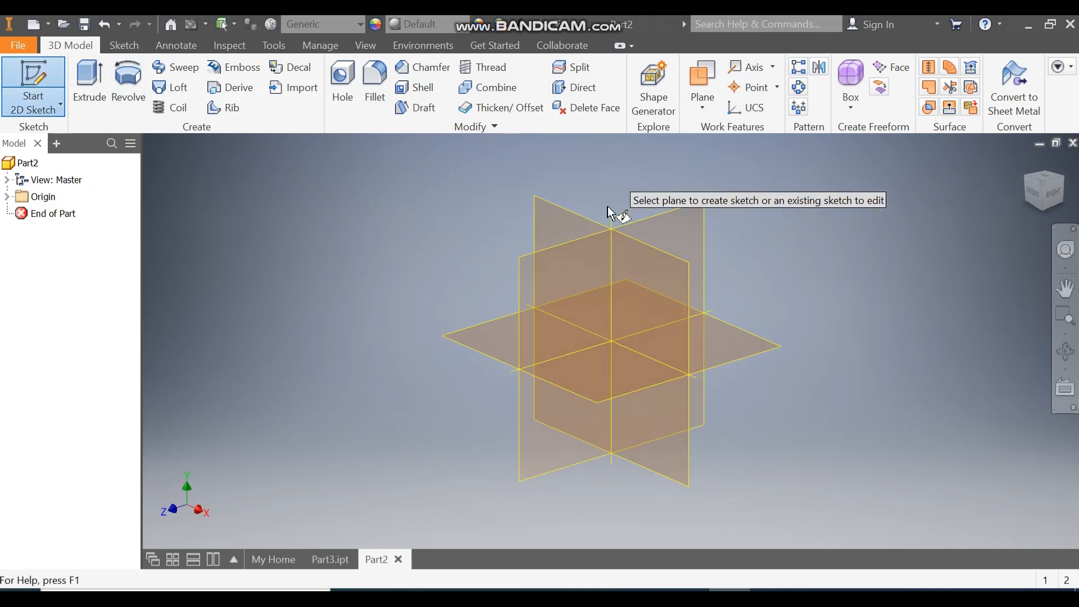
{"action": "left_click", "coordinate": [555, 214]}
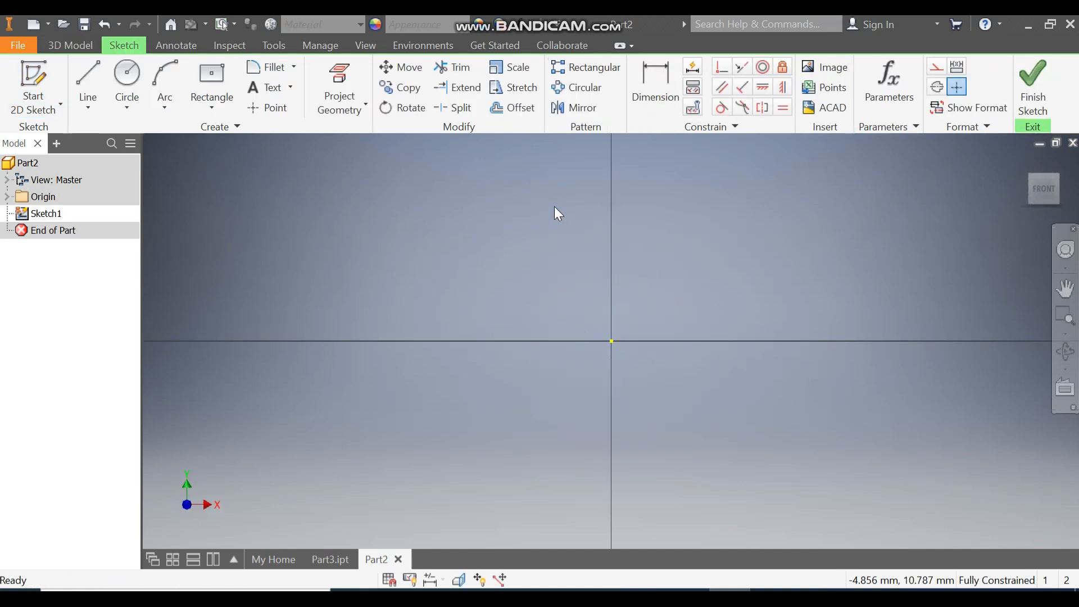
Sketch a two-point center rectangle centred on the origin, wider than it is tall
{"action": "left_click", "coordinate": [212, 106]}
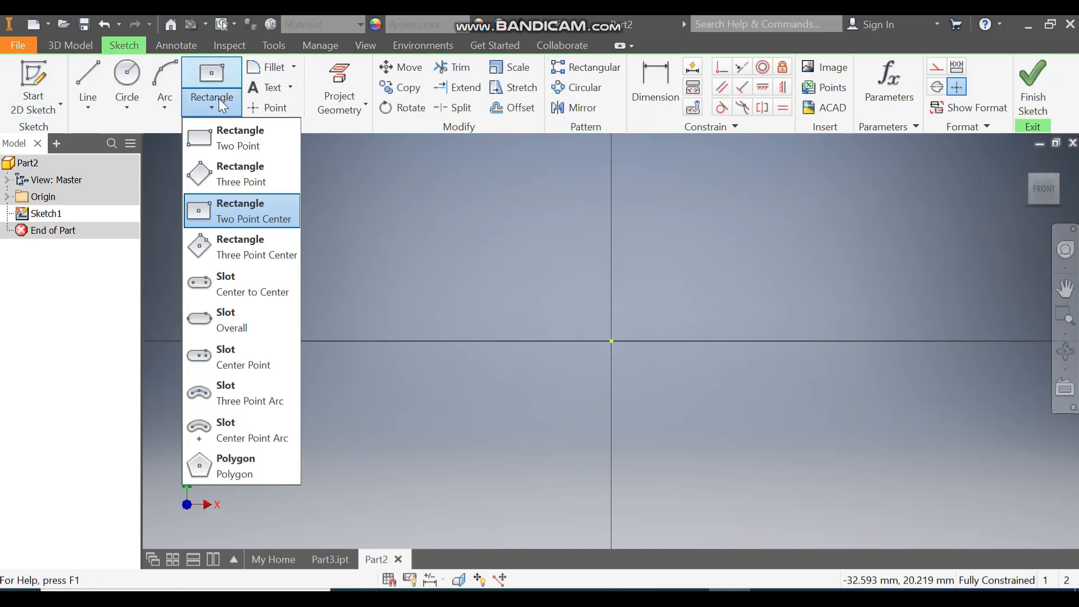
{"action": "left_click", "coordinate": [241, 212]}
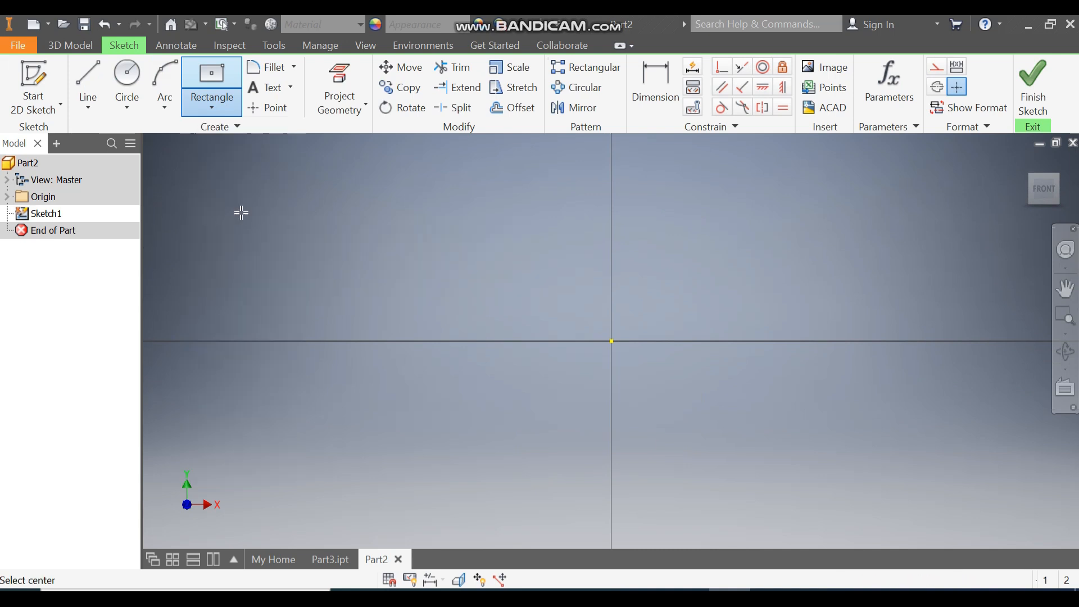
{"action": "left_click", "coordinate": [611, 341]}
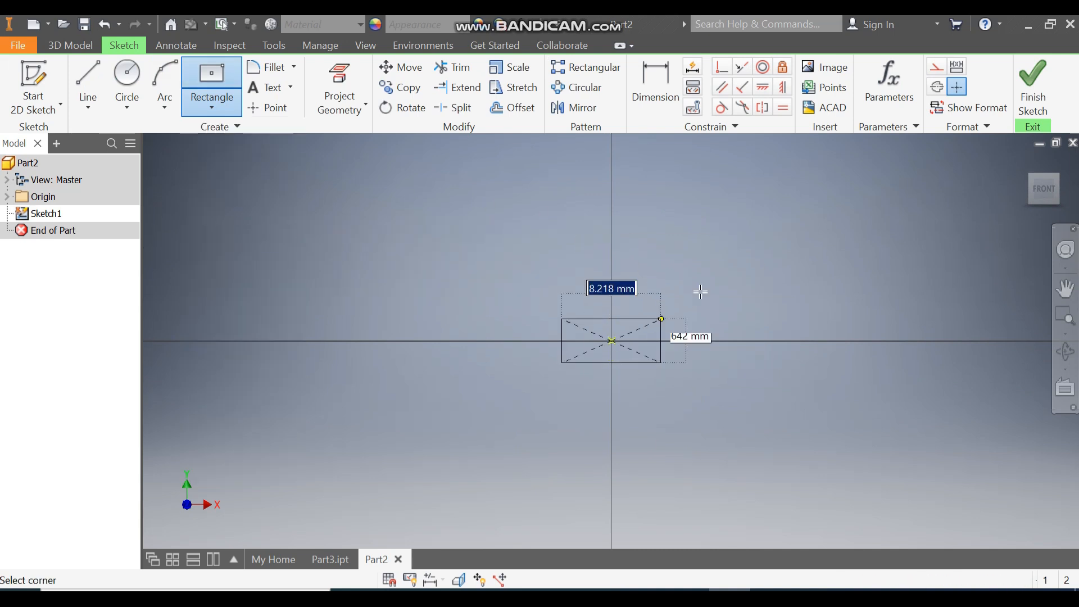
{"action": "left_click", "coordinate": [813, 228]}
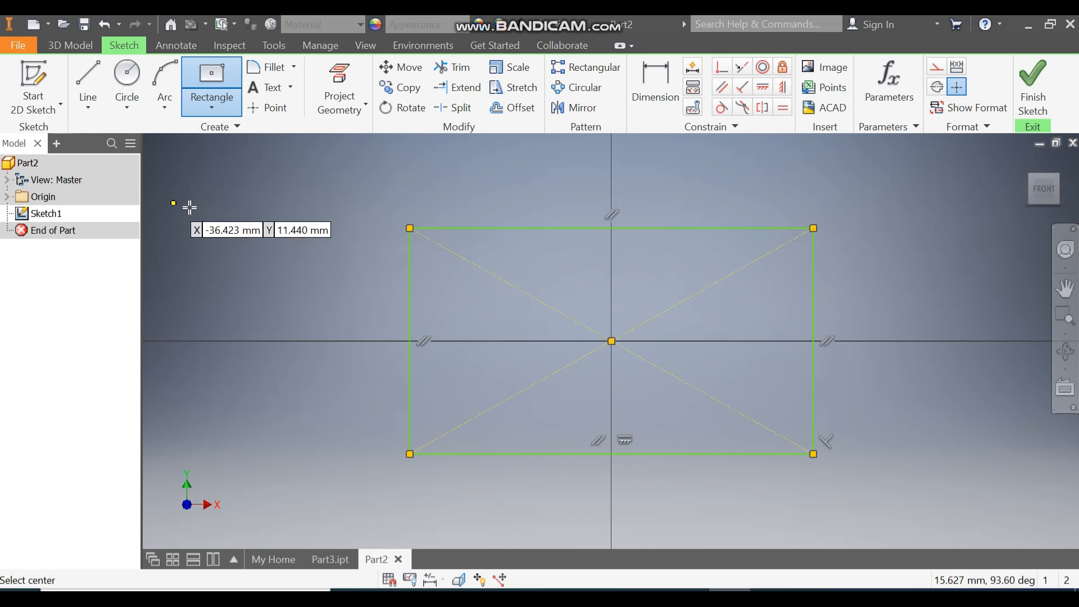
Sketch a 76 mm diameter circle centred on the origin around the rectangle
{"action": "left_click", "coordinate": [127, 78]}
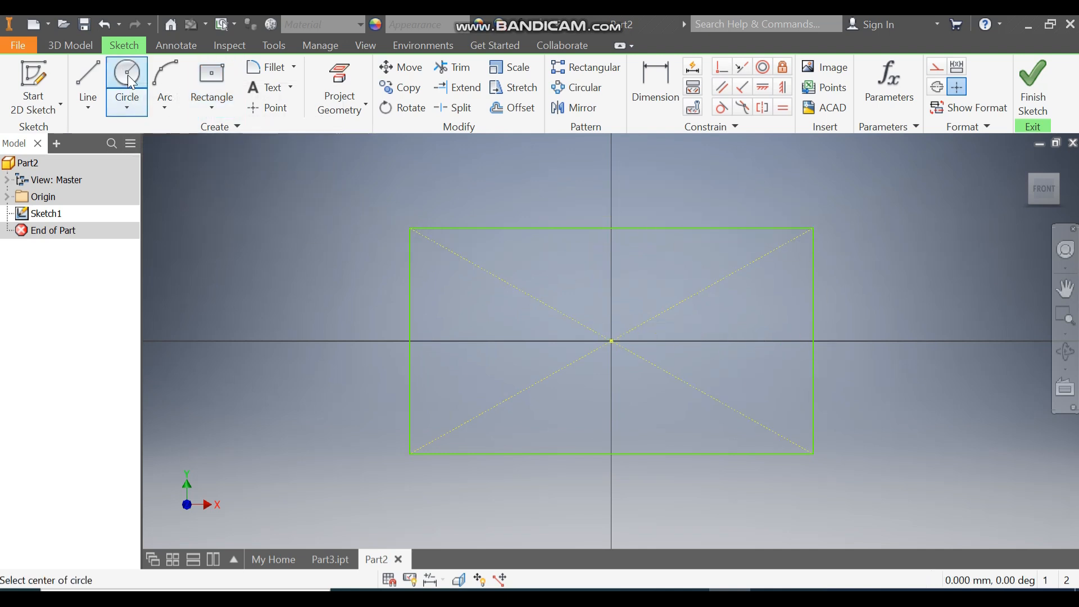
{"action": "left_click", "coordinate": [613, 341]}
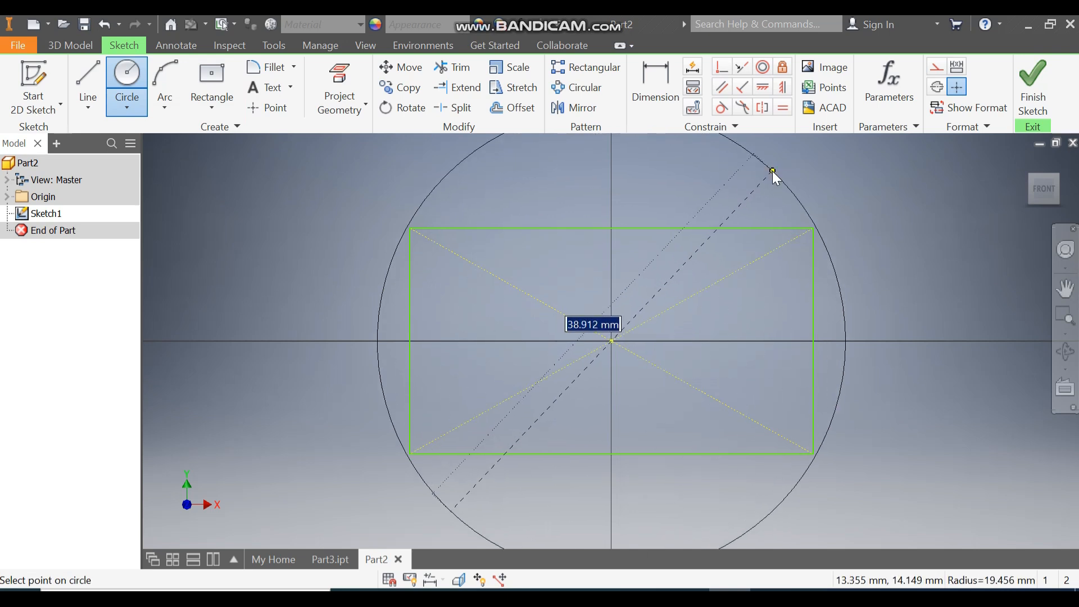
{"action": "type", "text": "76"}
{"action": "key", "text": "Return"}
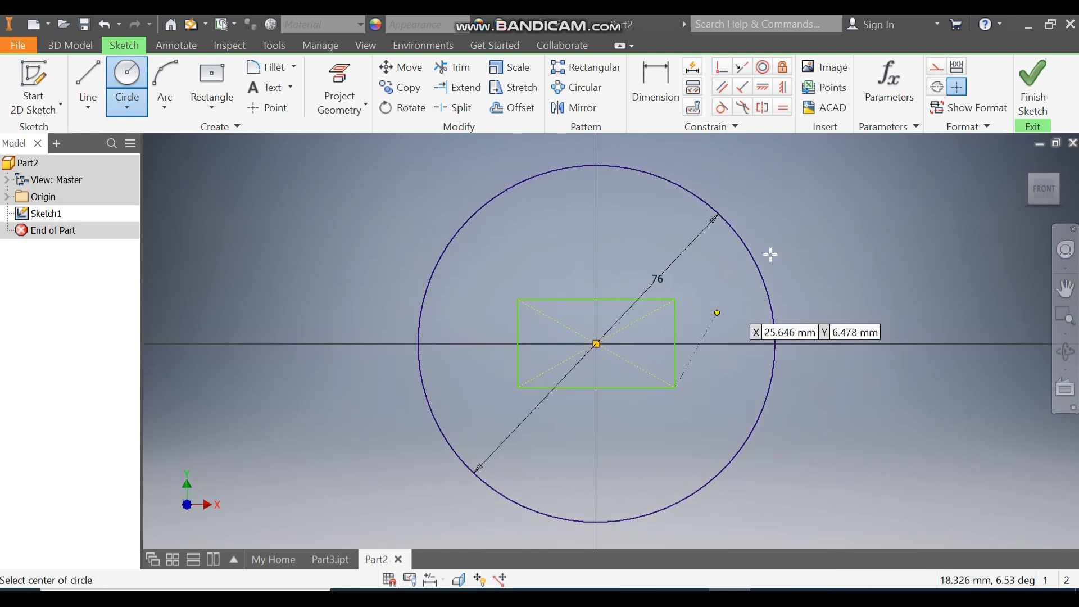
Apply a coincident constraint between the rectangle's upper-left corner and the circle
{"action": "left_click", "coordinate": [722, 66]}
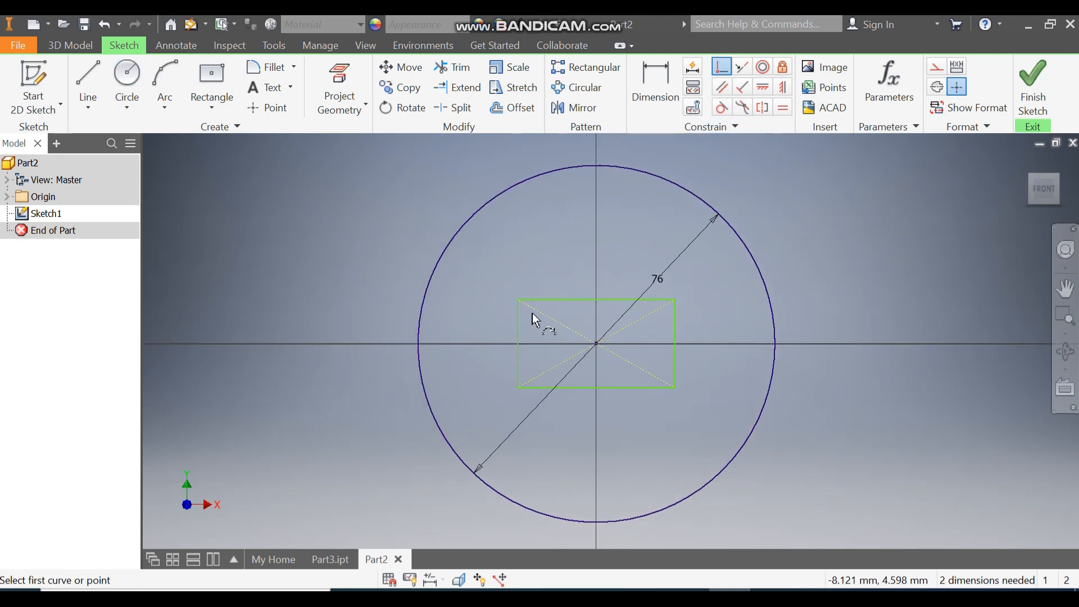
{"action": "left_click", "coordinate": [518, 300]}
{"action": "left_click", "coordinate": [420, 313]}
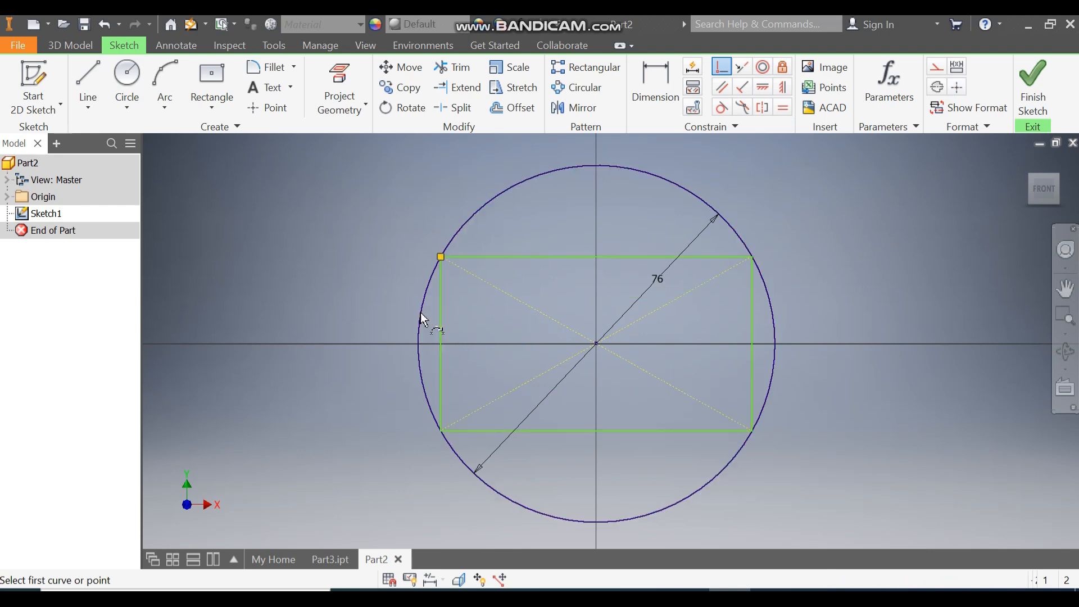
Dimension the distance between the rectangle's top and bottom edges as 36 mm
{"action": "left_click", "coordinate": [652, 84]}
{"action": "left_click", "coordinate": [648, 256]}
{"action": "left_click", "coordinate": [645, 430]}
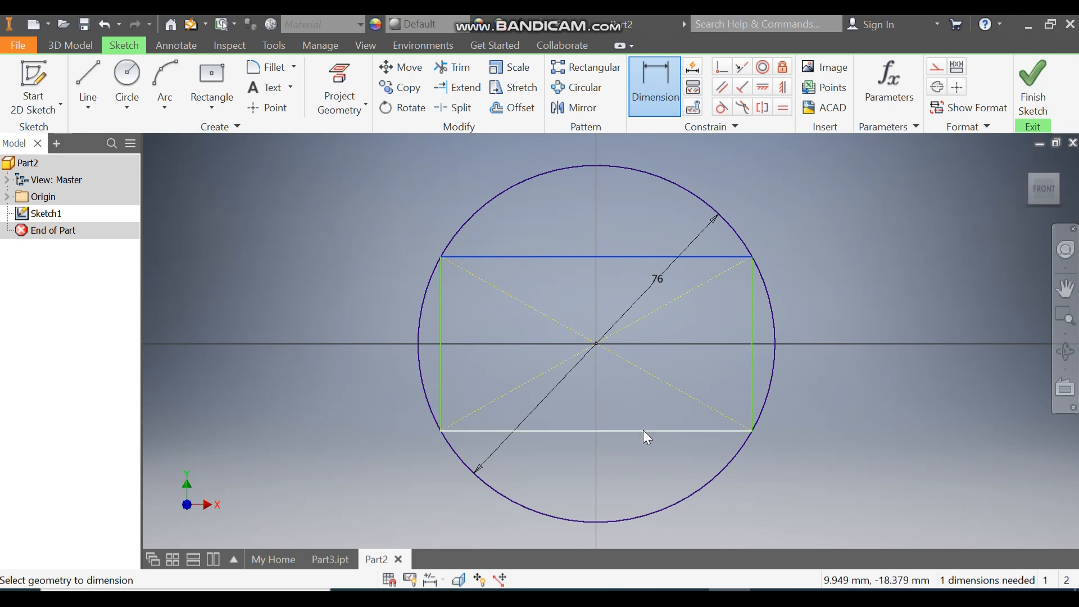
{"action": "left_click", "coordinate": [847, 356]}
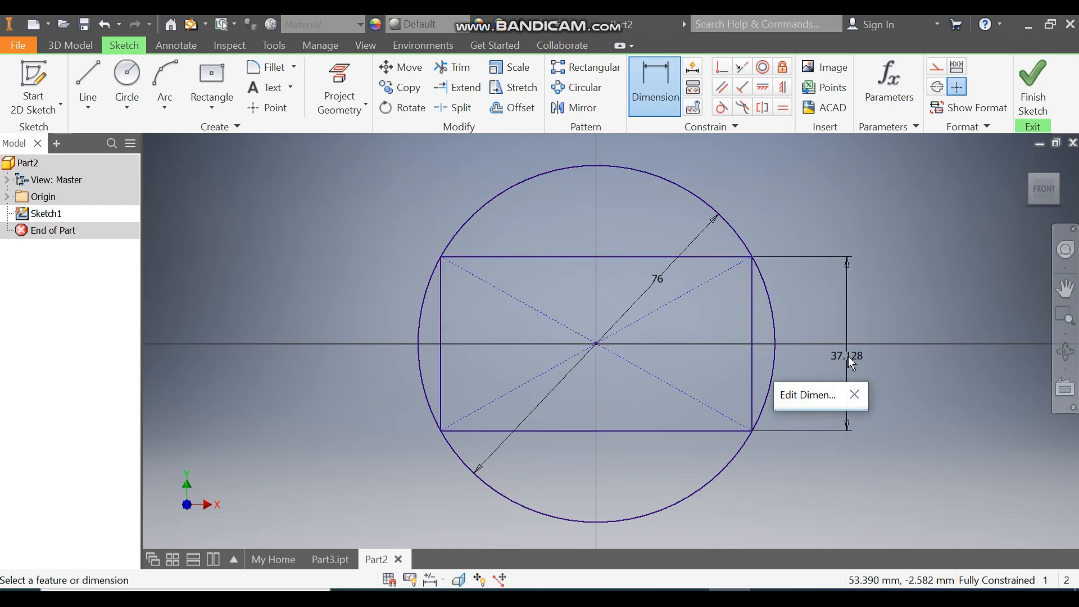
{"action": "type", "text": "36"}
{"action": "key", "text": "Return"}
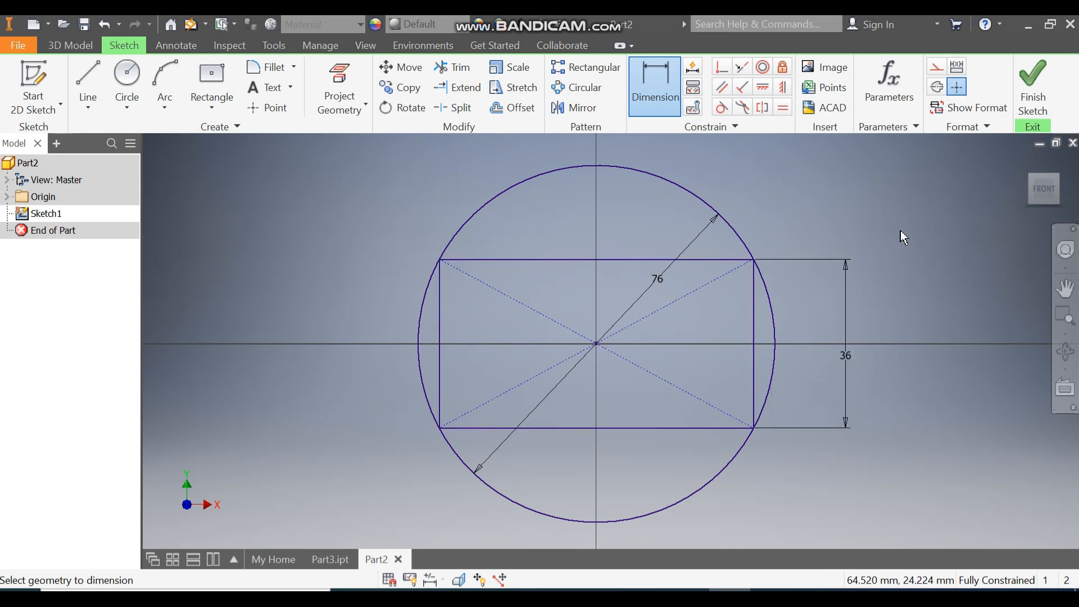
Trim away the circle's arcs above and below the rectangle, keeping only the two side arcs
{"action": "left_click", "coordinate": [452, 67]}
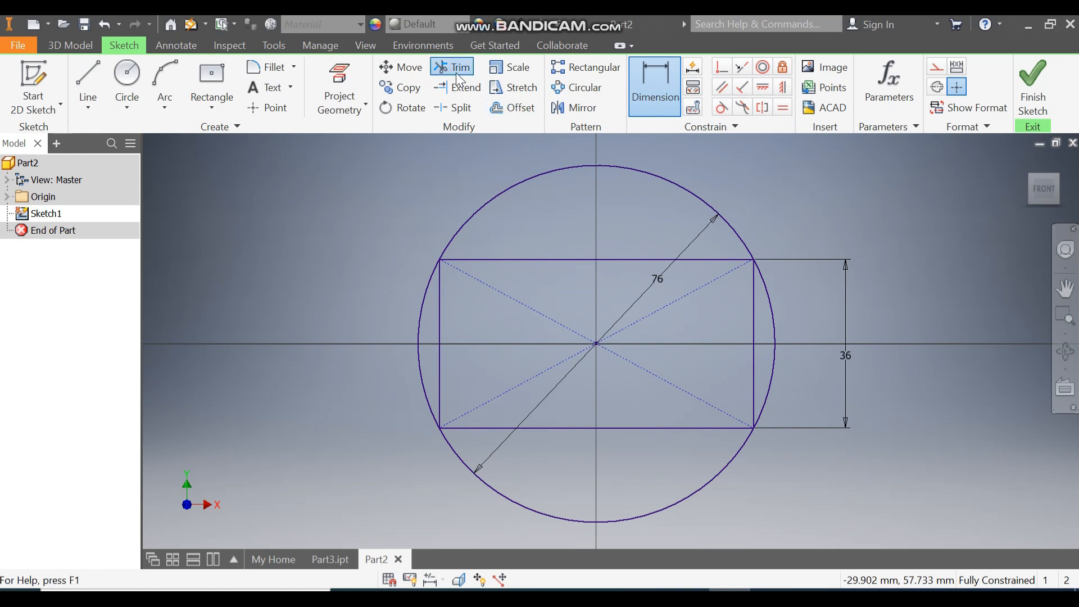
{"action": "left_click", "coordinate": [617, 166]}
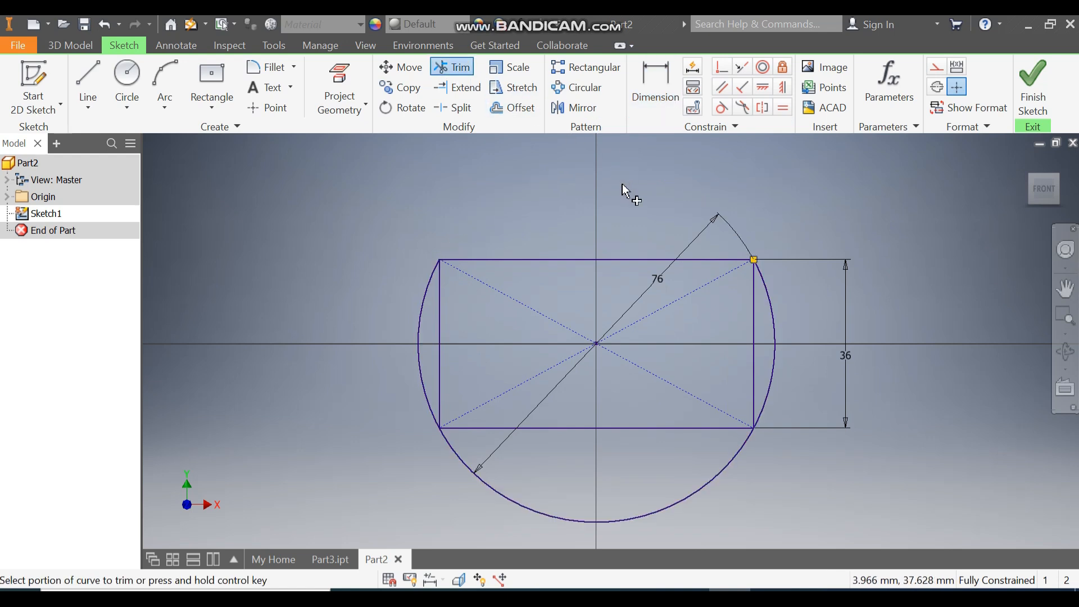
{"action": "left_click", "coordinate": [682, 501]}
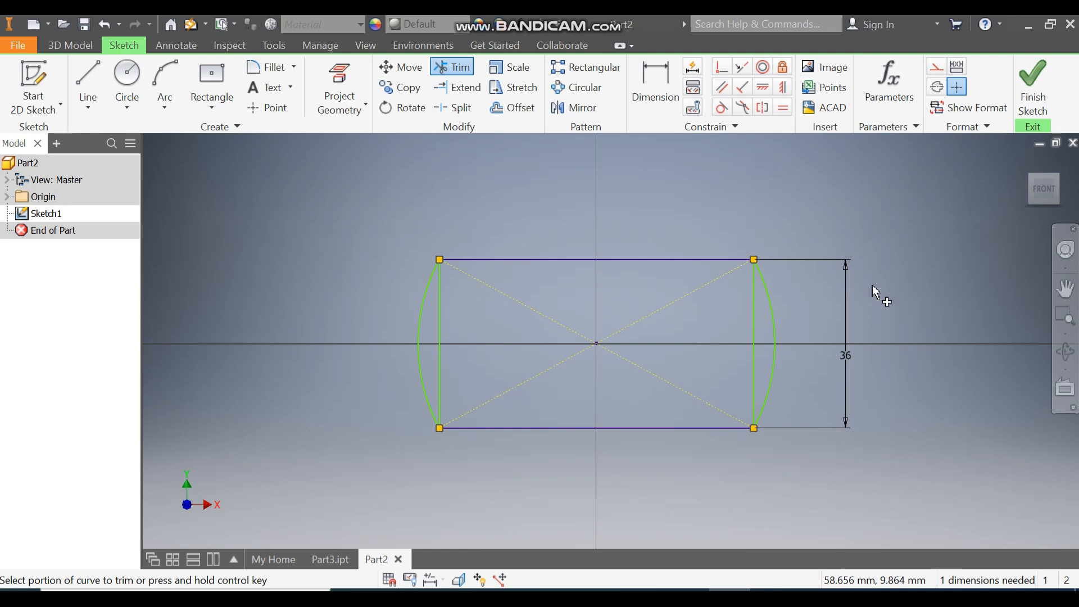
{"action": "key", "text": "Escape"}
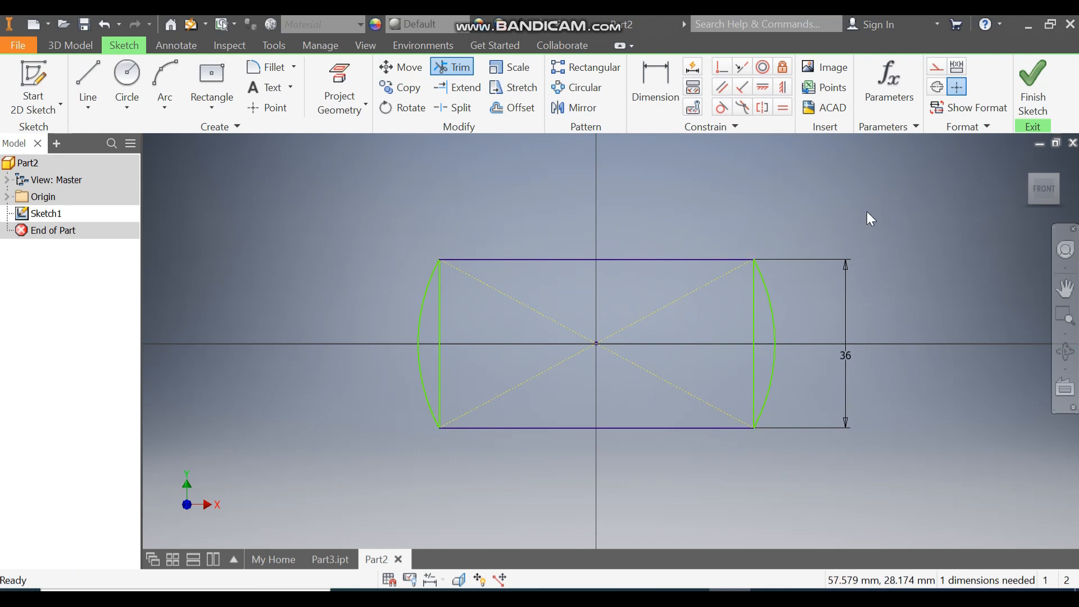
Convert the rectangle's two vertical sides to construction lines
{"action": "left_click", "coordinate": [753, 318]}
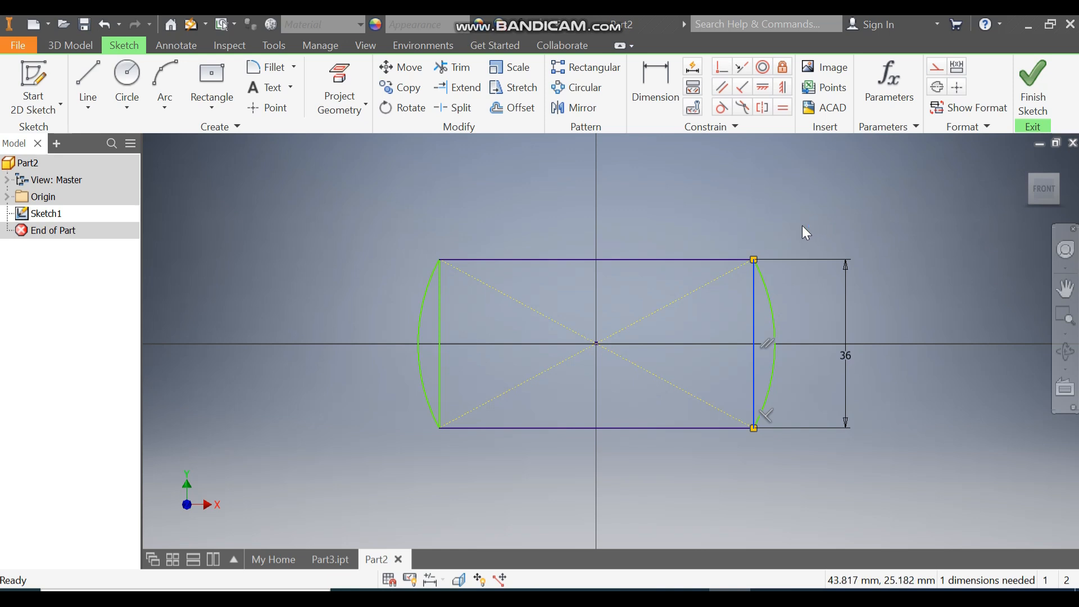
{"action": "left_click", "coordinate": [439, 342], "text": "ctrl"}
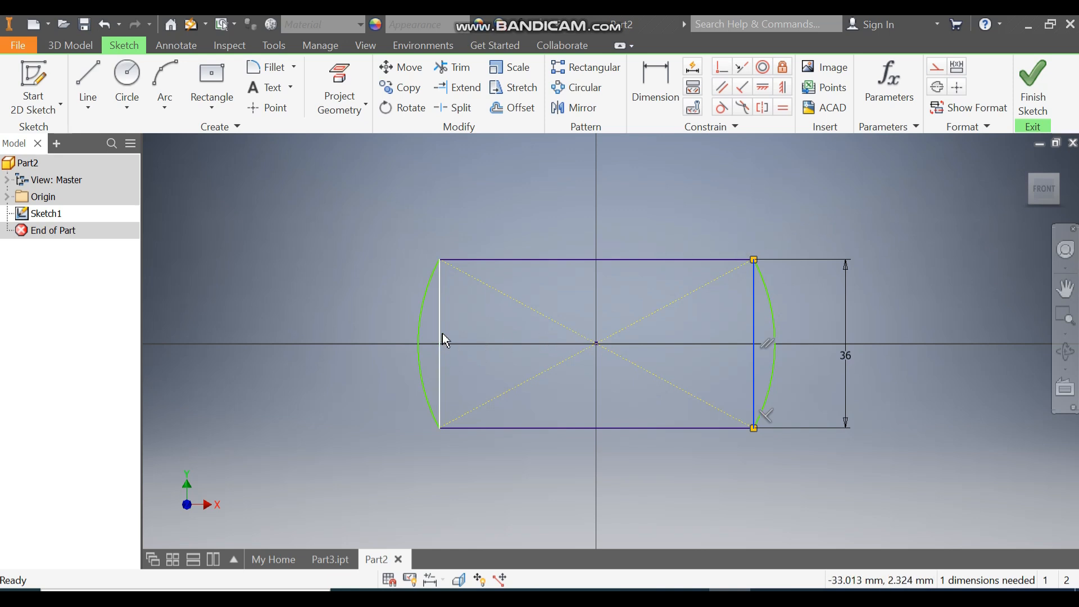
{"action": "left_click", "coordinate": [936, 68]}
{"action": "left_click", "coordinate": [583, 208]}
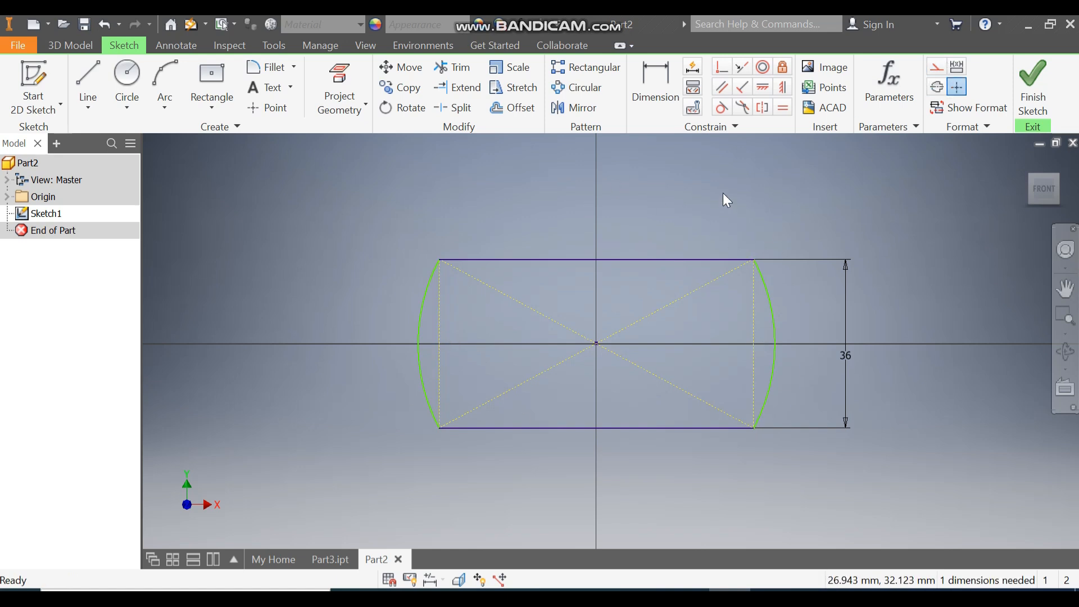
Add a radius dimension to the profile's left arc, accepting its existing value
{"action": "left_click", "coordinate": [655, 73]}
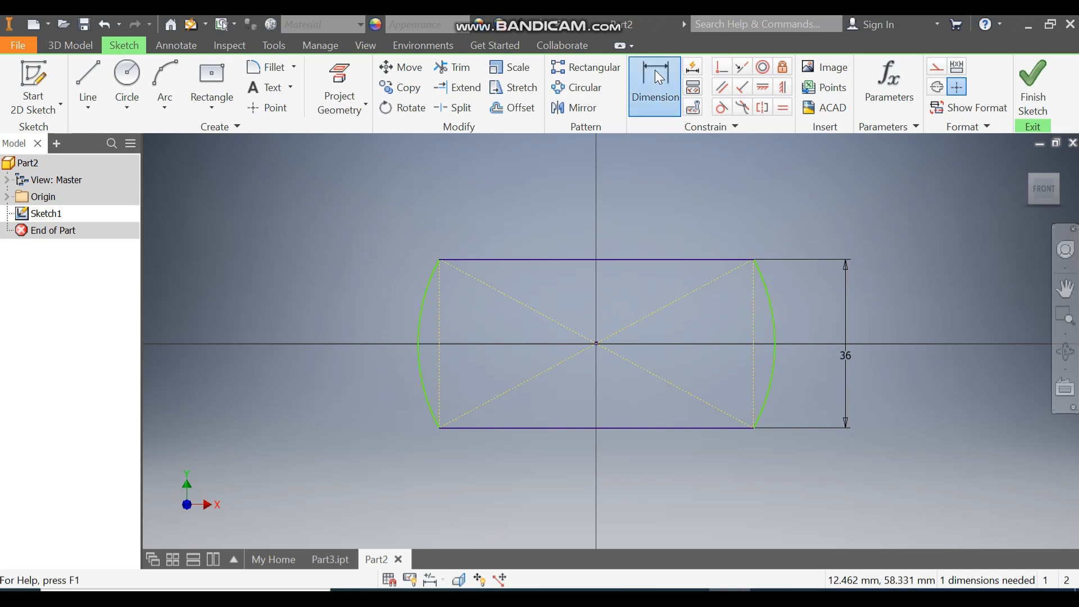
{"action": "left_click", "coordinate": [424, 296]}
{"action": "left_click", "coordinate": [371, 237]}
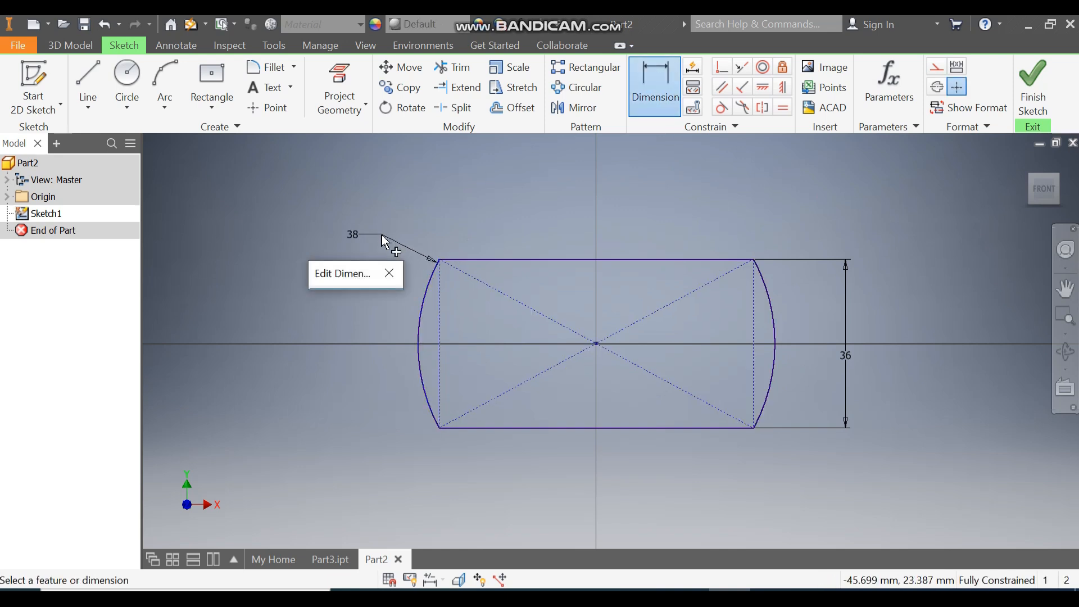
{"action": "left_click", "coordinate": [388, 275]}
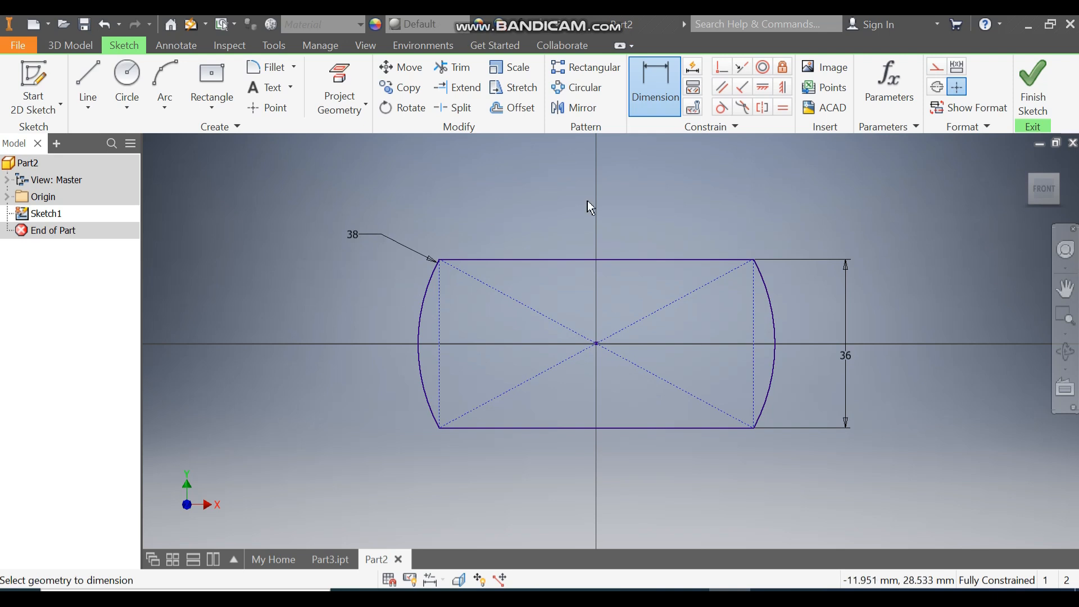
Finish the sketch and extrude the round-ended profile 8 mm in Direction 1
{"action": "left_click", "coordinate": [1033, 85]}
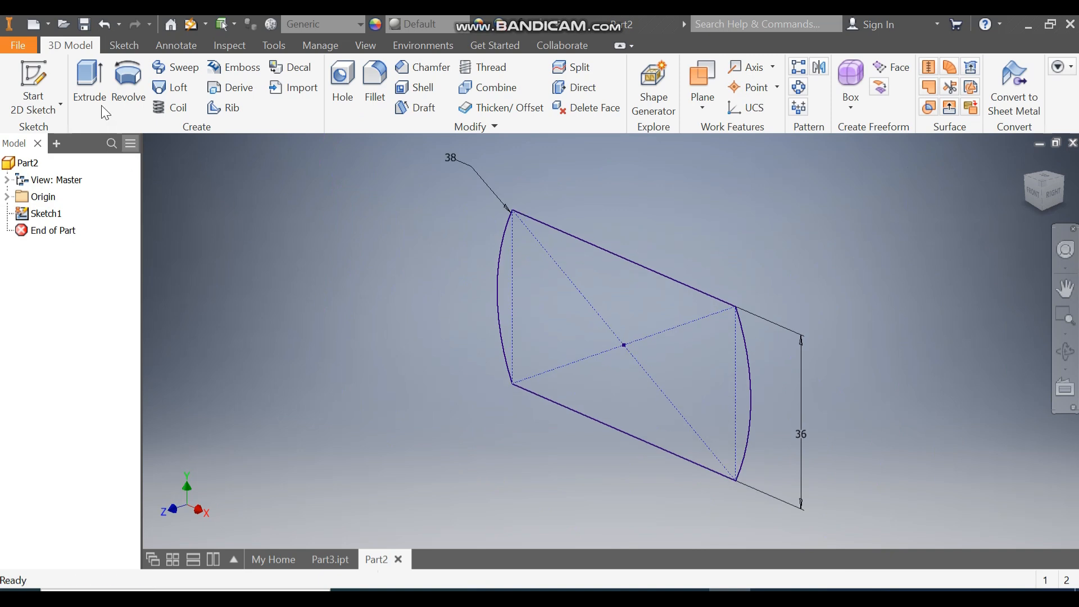
{"action": "left_click", "coordinate": [89, 85]}
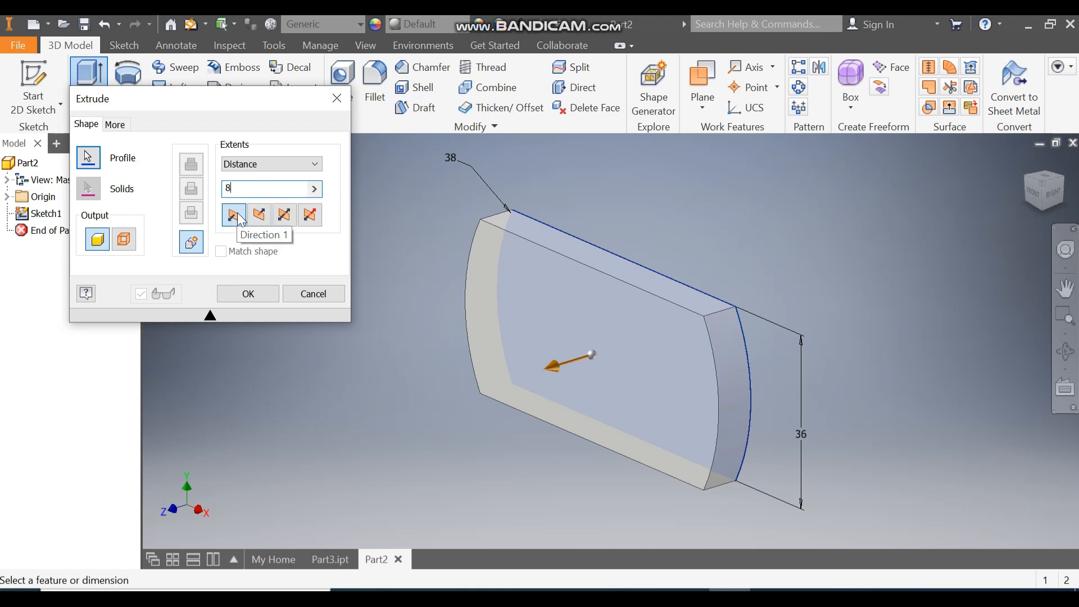
{"action": "left_click", "coordinate": [250, 293]}
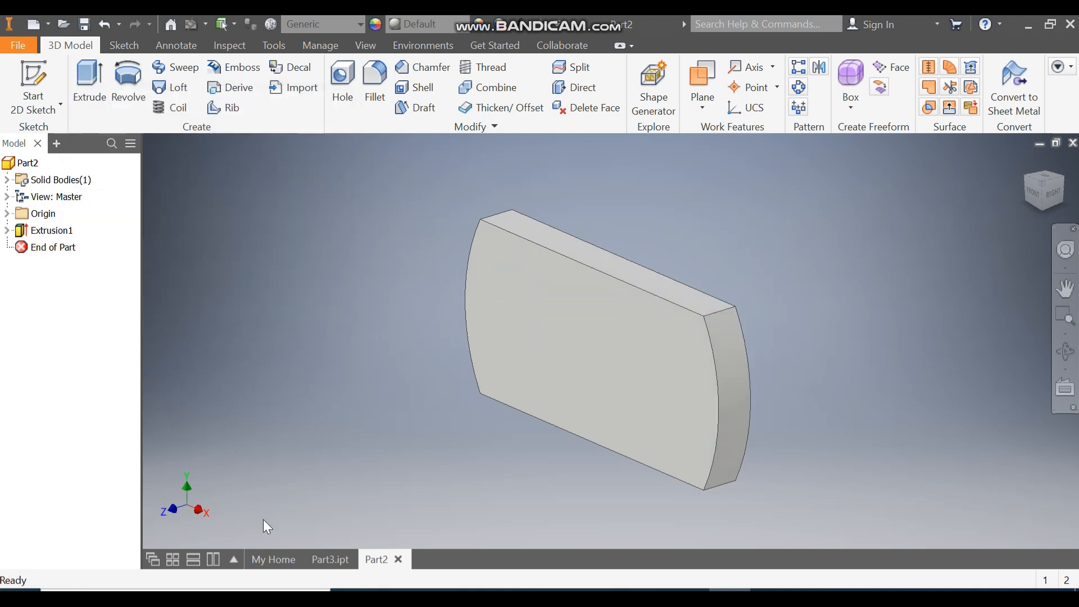
Start a sketch on the plate's front face and draw an origin-centred rectangle spanning the plate's full height
{"action": "left_click", "coordinate": [574, 346]}
{"action": "left_click", "coordinate": [690, 336]}
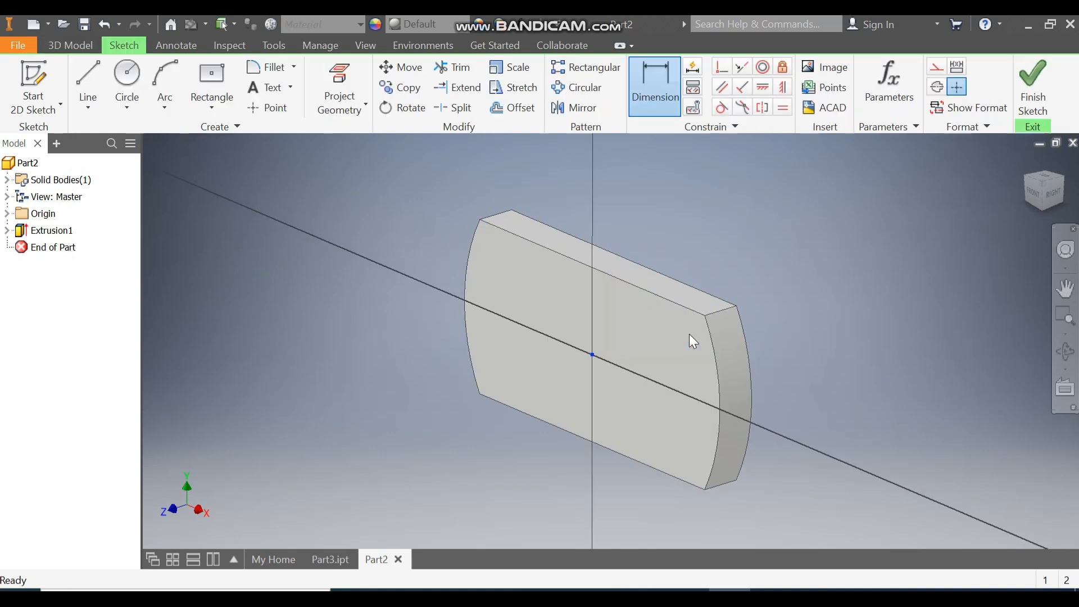
{"action": "left_click", "coordinate": [215, 100]}
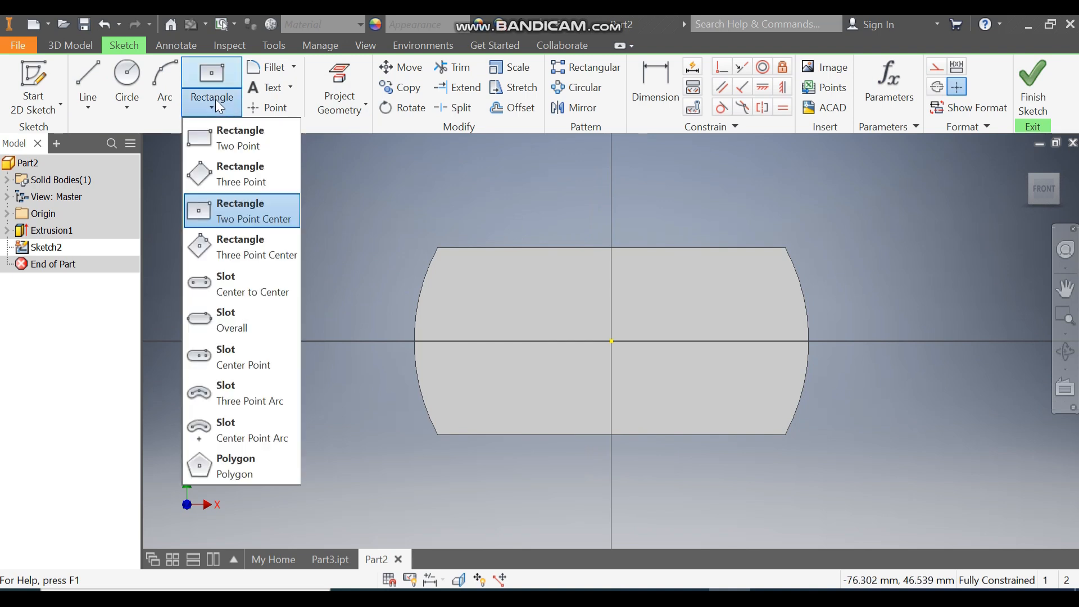
{"action": "left_click", "coordinate": [247, 214]}
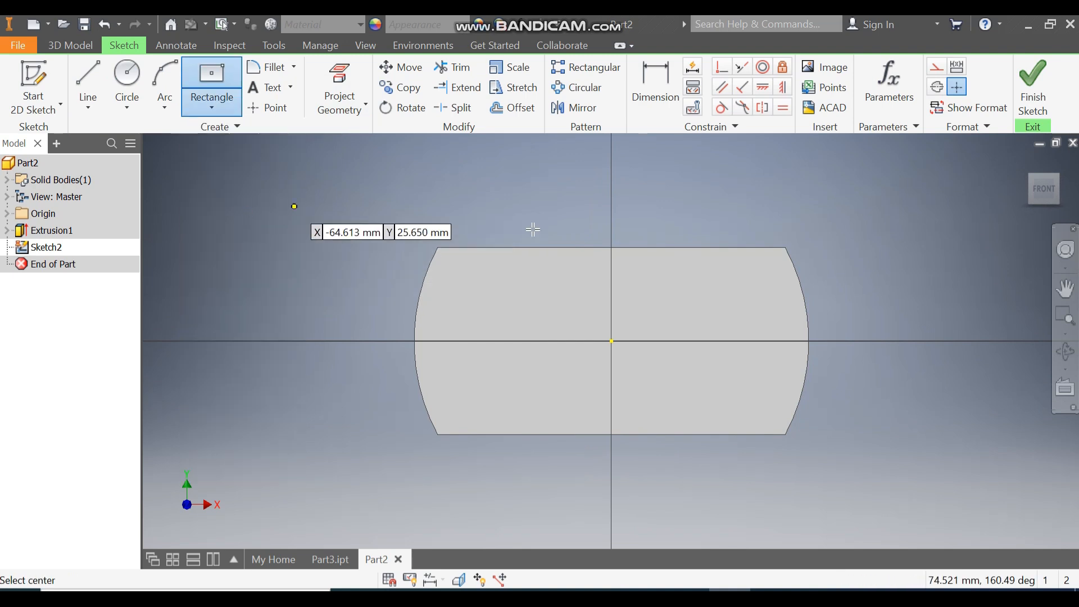
{"action": "left_click", "coordinate": [611, 341]}
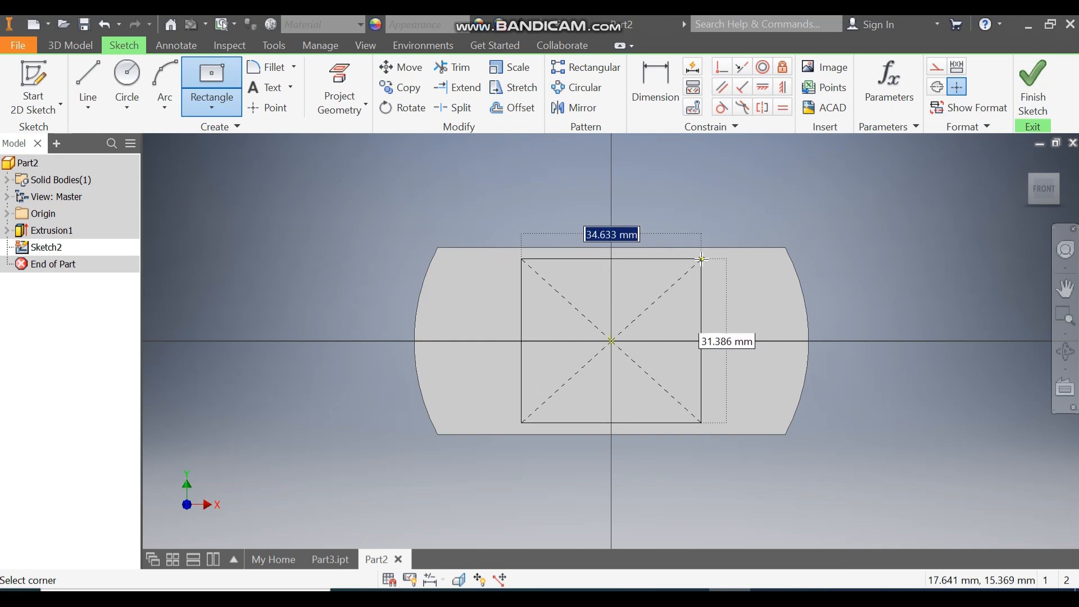
{"action": "left_click", "coordinate": [696, 248]}
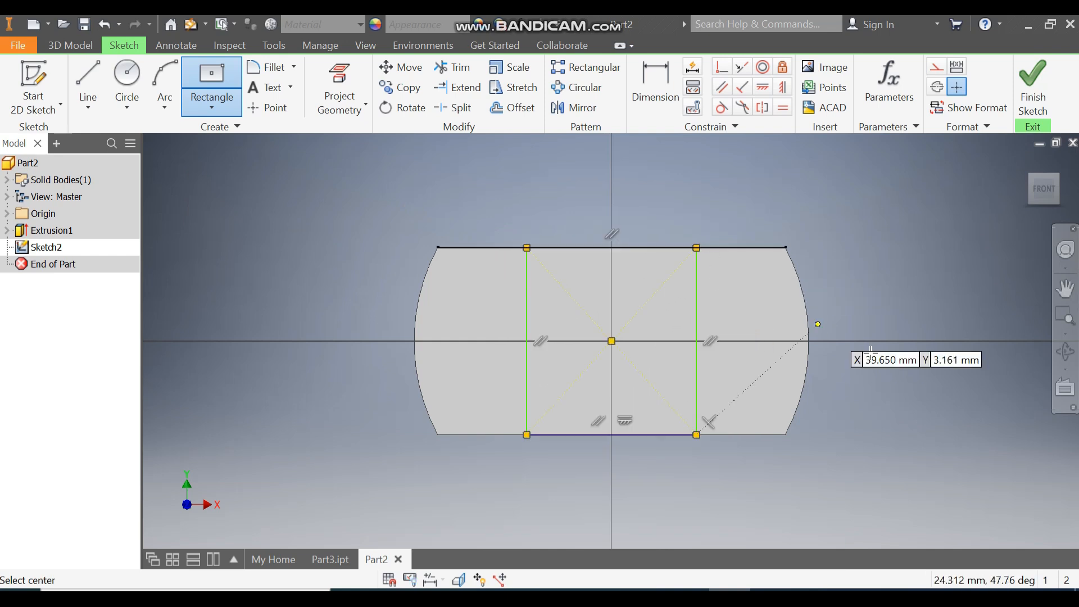
Dimension the width between the rectangle's two vertical sides and set it to 40 mm
{"action": "key", "text": "d"}
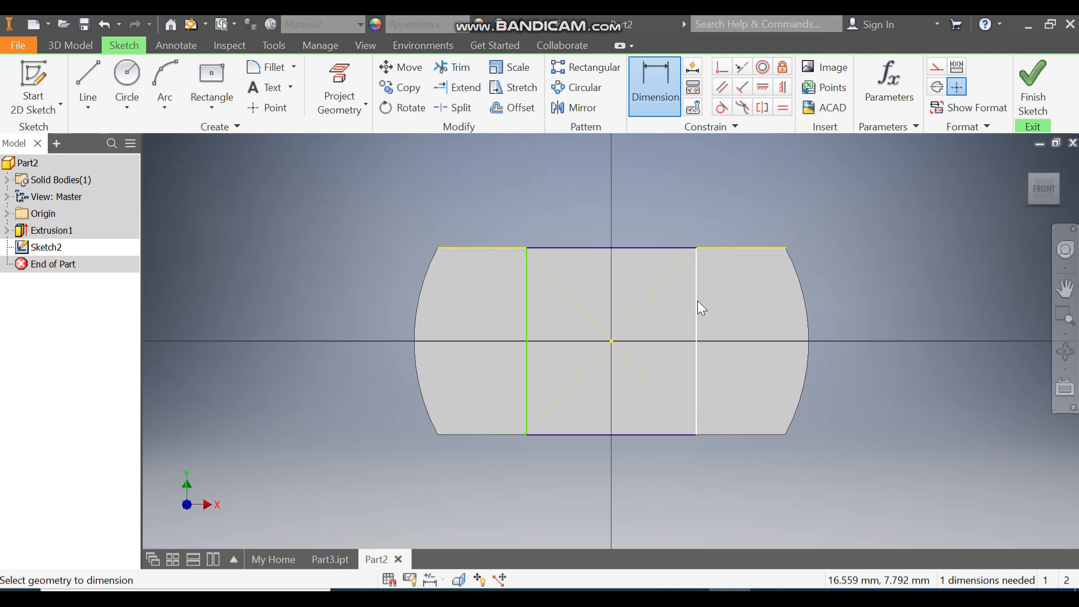
{"action": "left_click", "coordinate": [696, 301]}
{"action": "left_click", "coordinate": [527, 315]}
{"action": "left_click", "coordinate": [560, 329]}
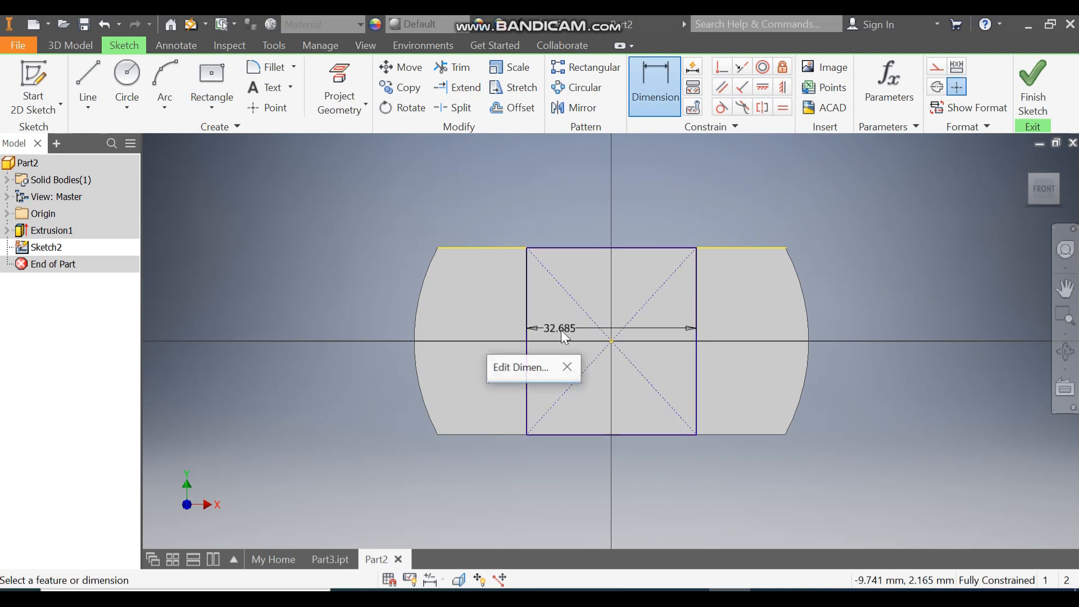
{"action": "type", "text": "40"}
{"action": "key", "text": "Return"}
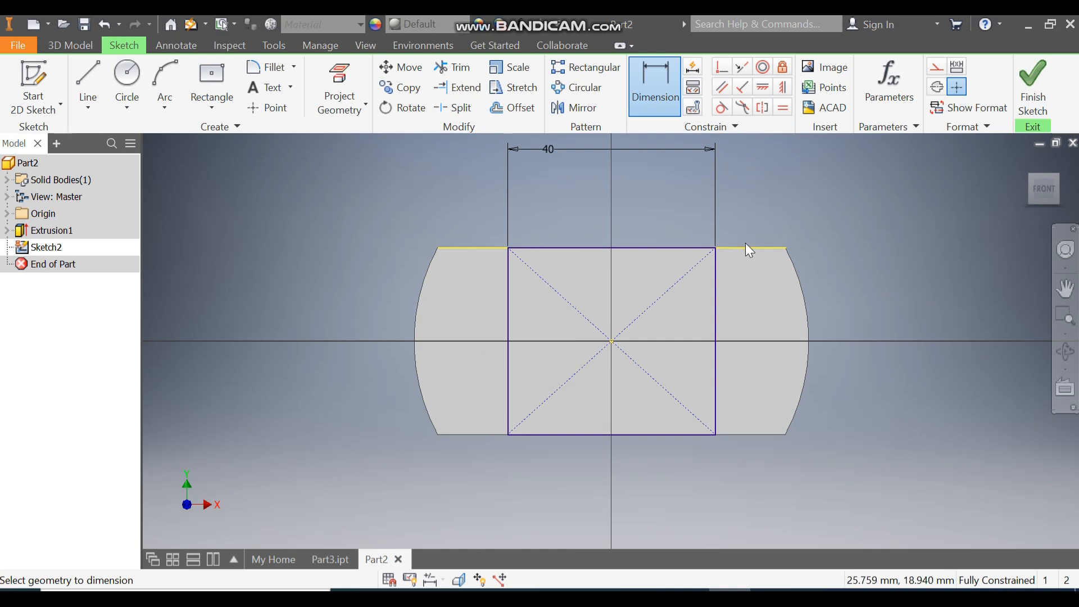
{"action": "key", "text": "Escape"}
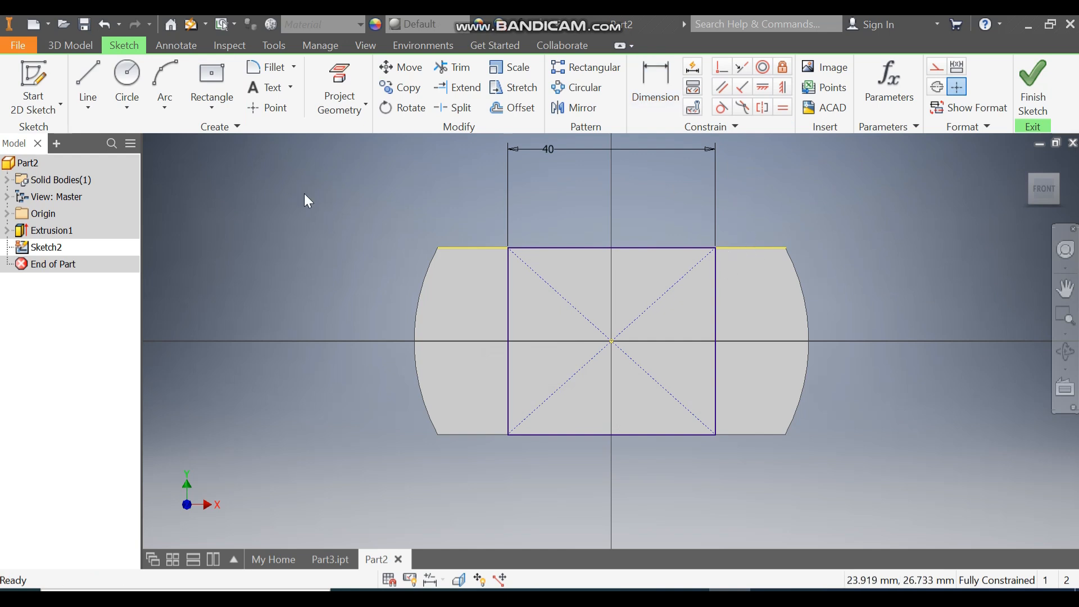
Finish the sketch and extrude the central rectangle 5 mm outward from the plate's front face
{"action": "left_click", "coordinate": [1032, 84]}
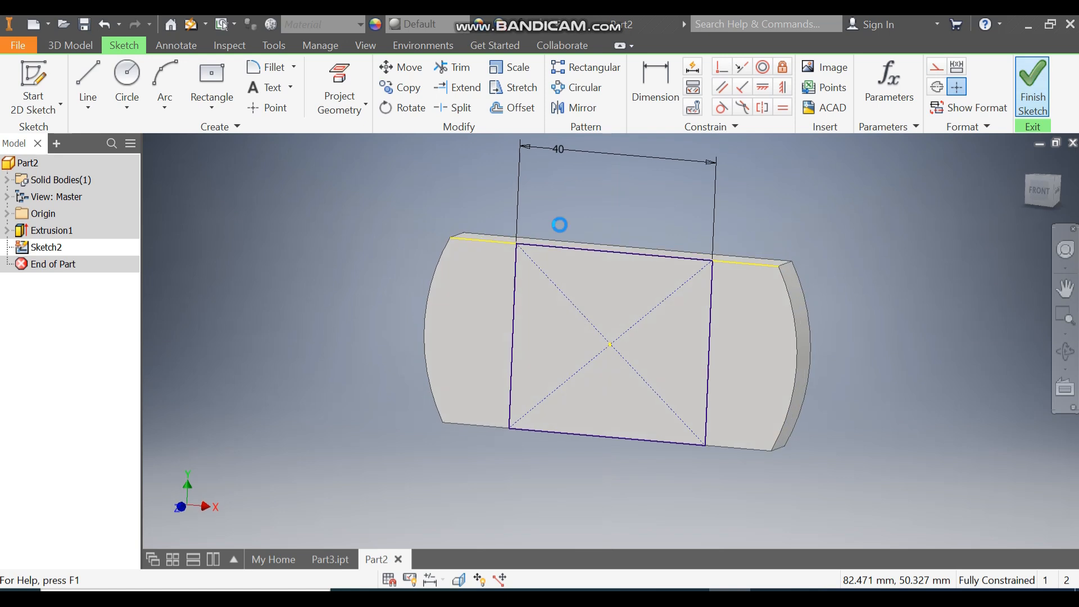
{"action": "left_click", "coordinate": [88, 78]}
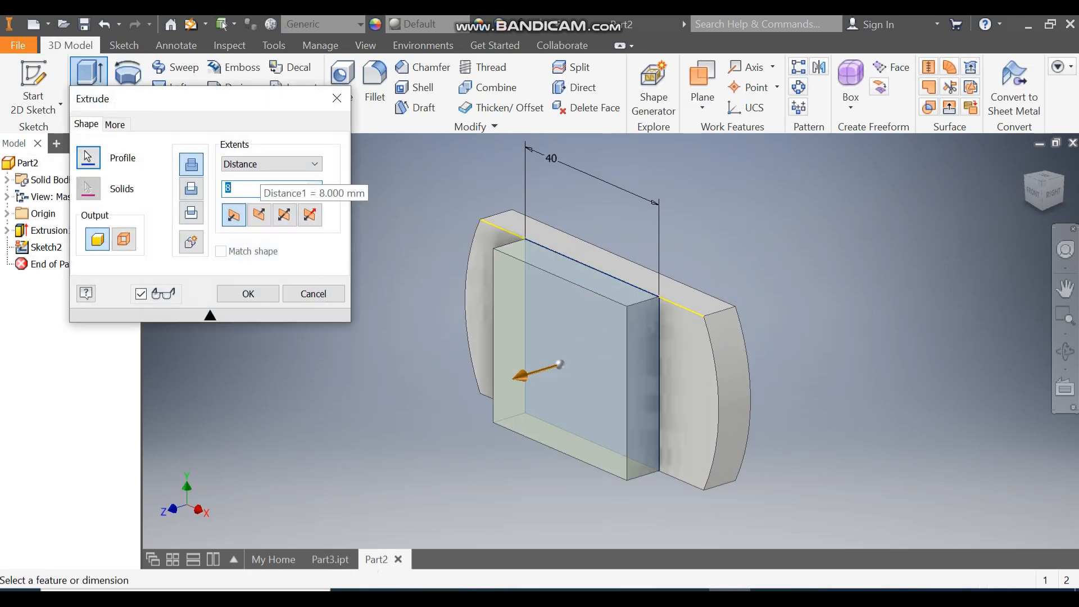
{"action": "type", "text": "5"}
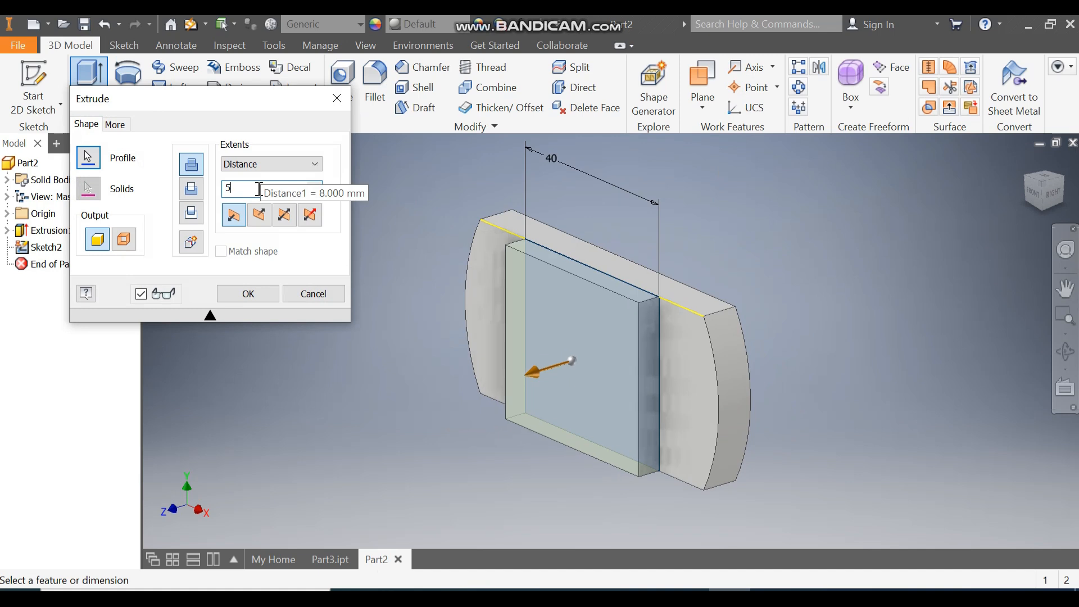
{"action": "left_click", "coordinate": [255, 292]}
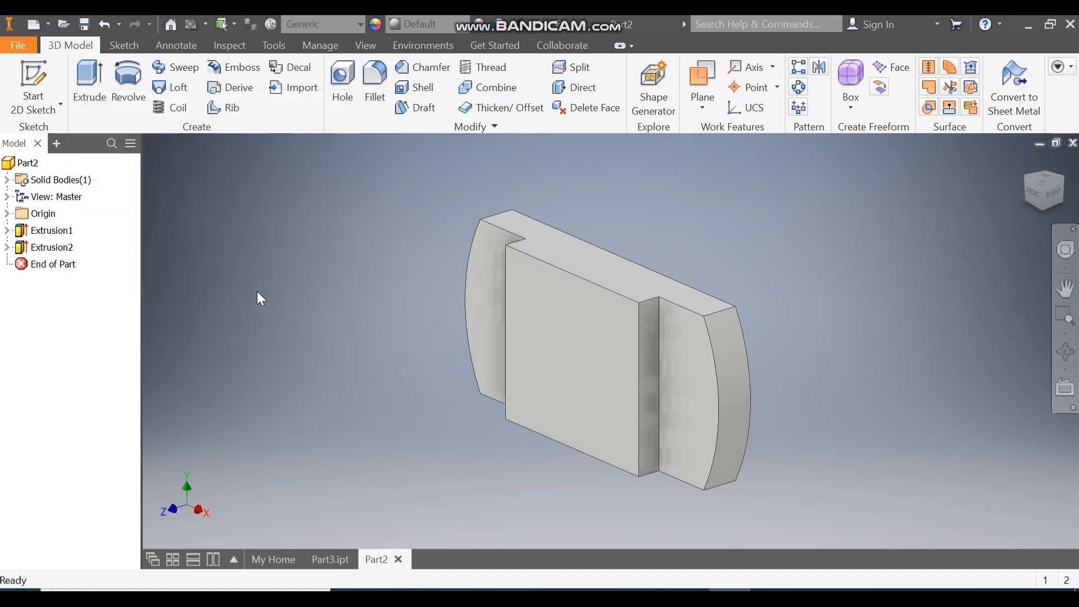
Start a sketch on the plate's flat back face and draw a 40 mm diameter circle centred on the origin
{"action": "left_click", "coordinate": [1064, 182]}
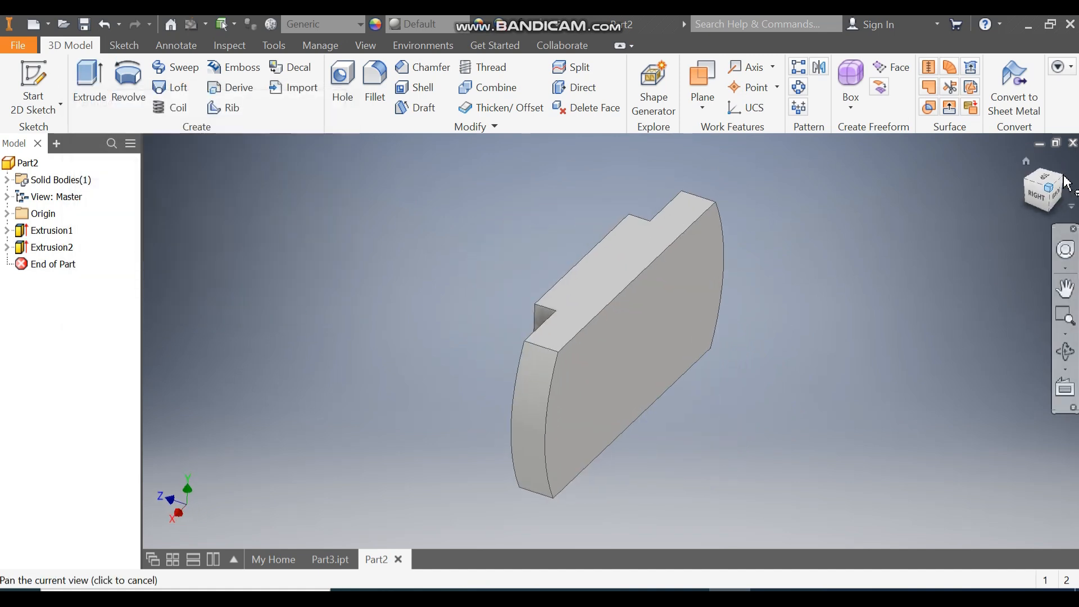
{"action": "left_click", "coordinate": [619, 347]}
{"action": "left_click", "coordinate": [736, 330]}
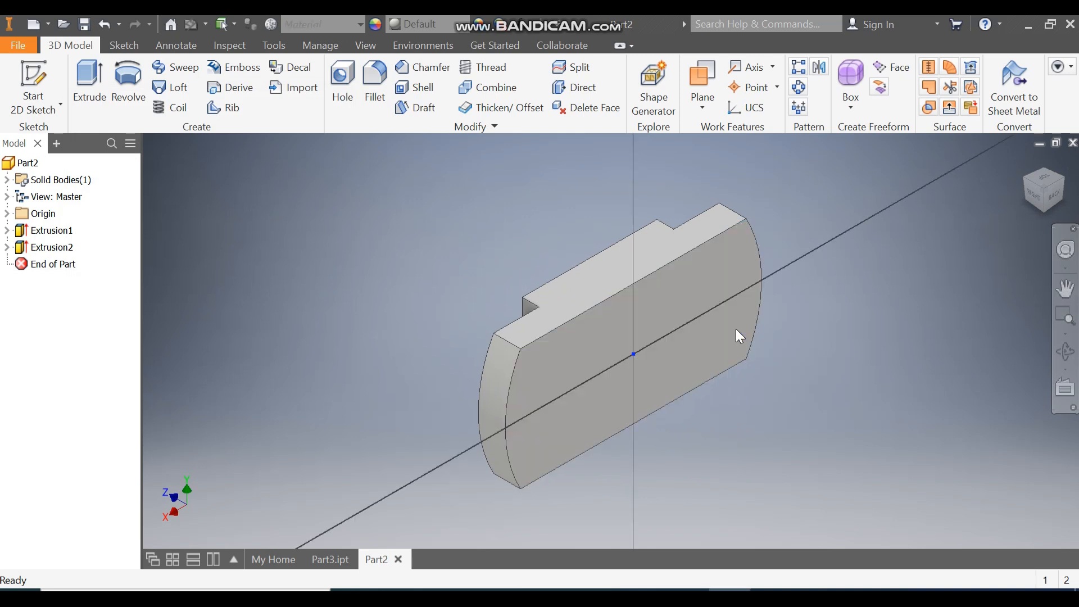
{"action": "left_click", "coordinate": [127, 76]}
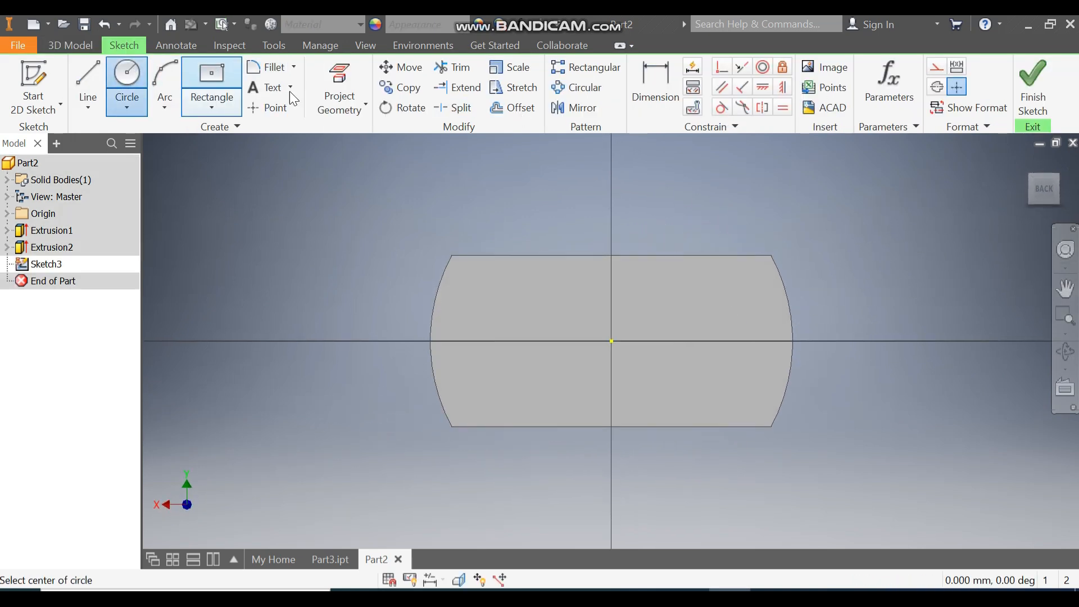
{"action": "left_click", "coordinate": [610, 341]}
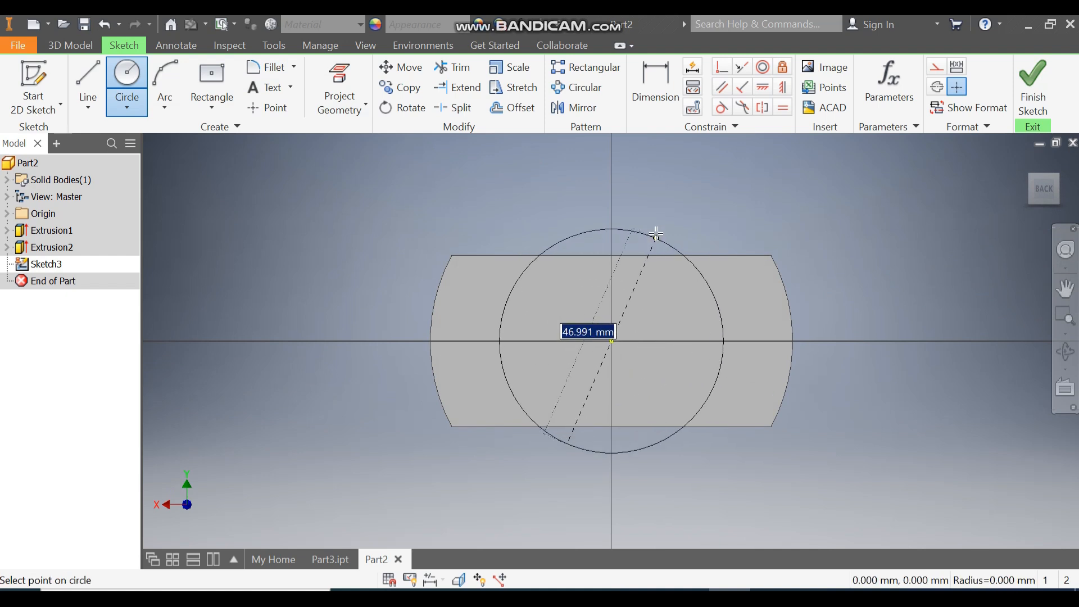
{"action": "type", "text": "40"}
{"action": "key", "text": "Return"}
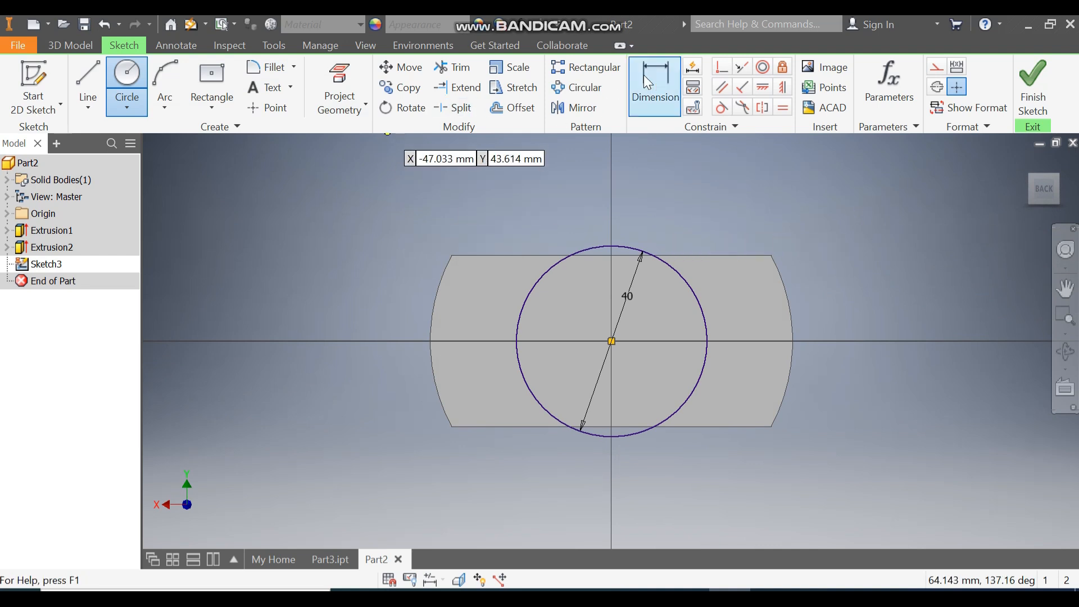
Project the plate's two long horizontal edges into the sketch and trim the circle portions lying outside them
{"action": "key", "text": "p"}
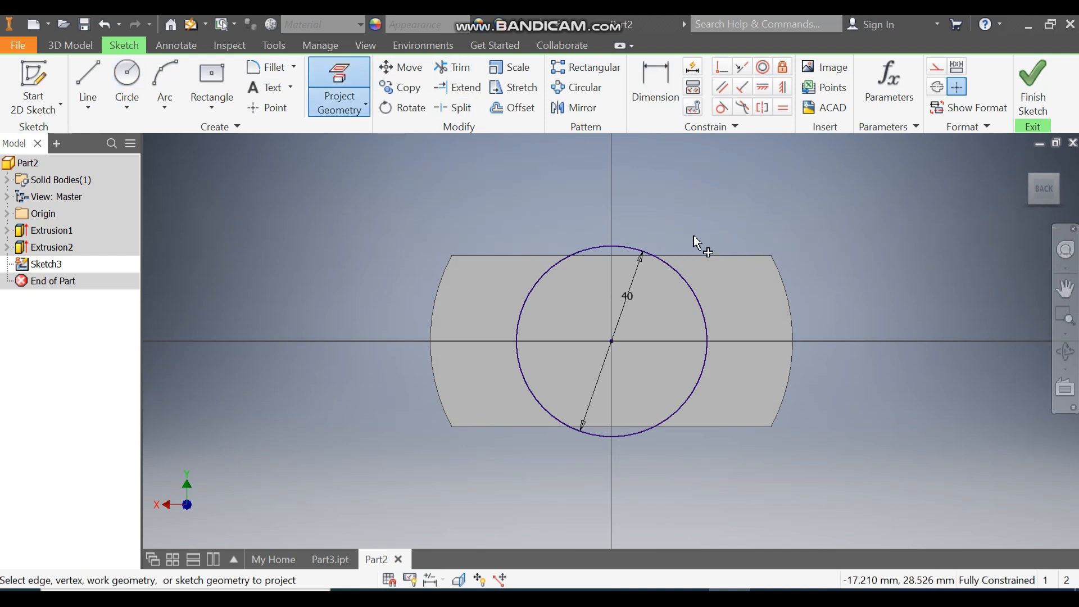
{"action": "left_click", "coordinate": [690, 255]}
{"action": "left_click", "coordinate": [739, 426]}
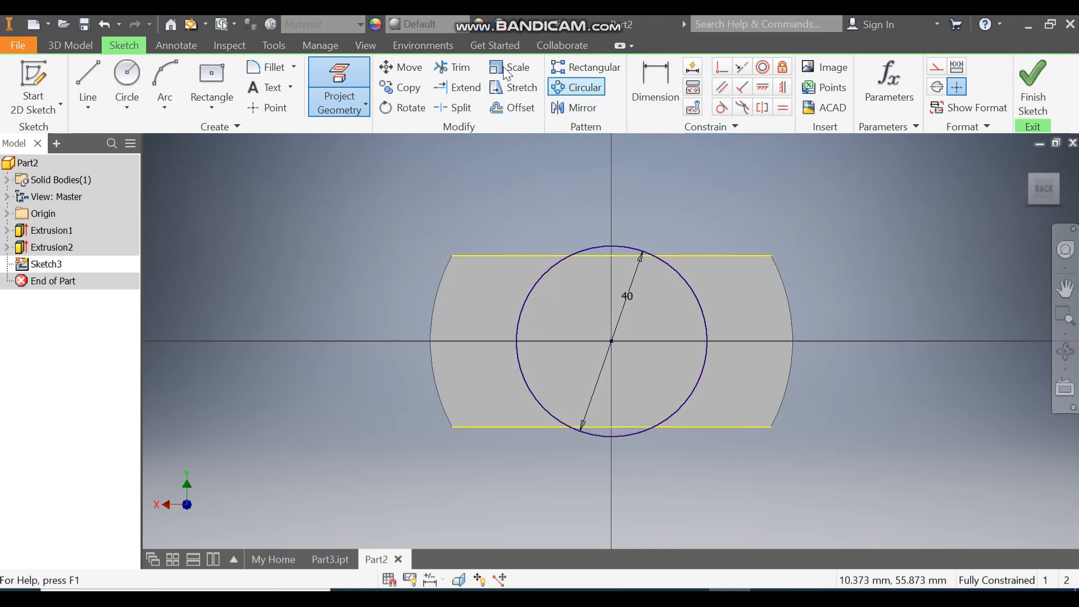
{"action": "left_click", "coordinate": [445, 66]}
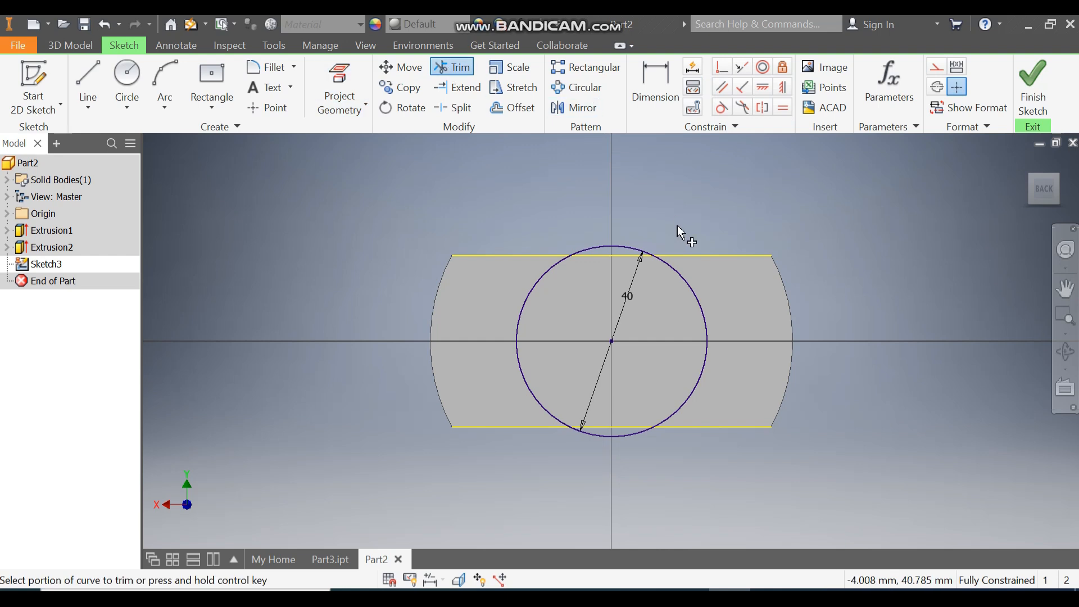
{"action": "left_click", "coordinate": [635, 249]}
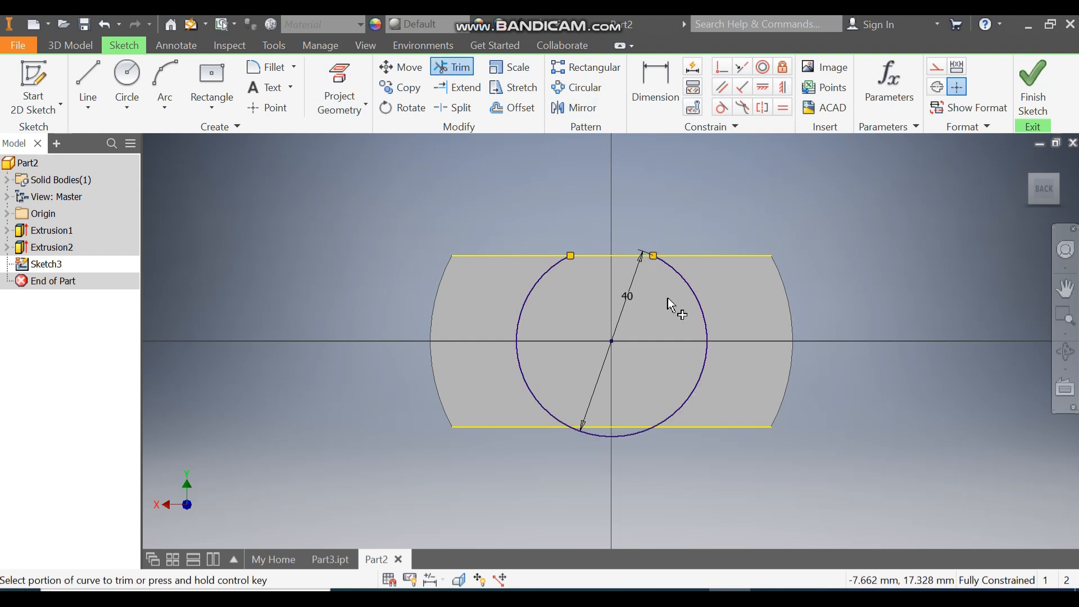
{"action": "left_click", "coordinate": [635, 436]}
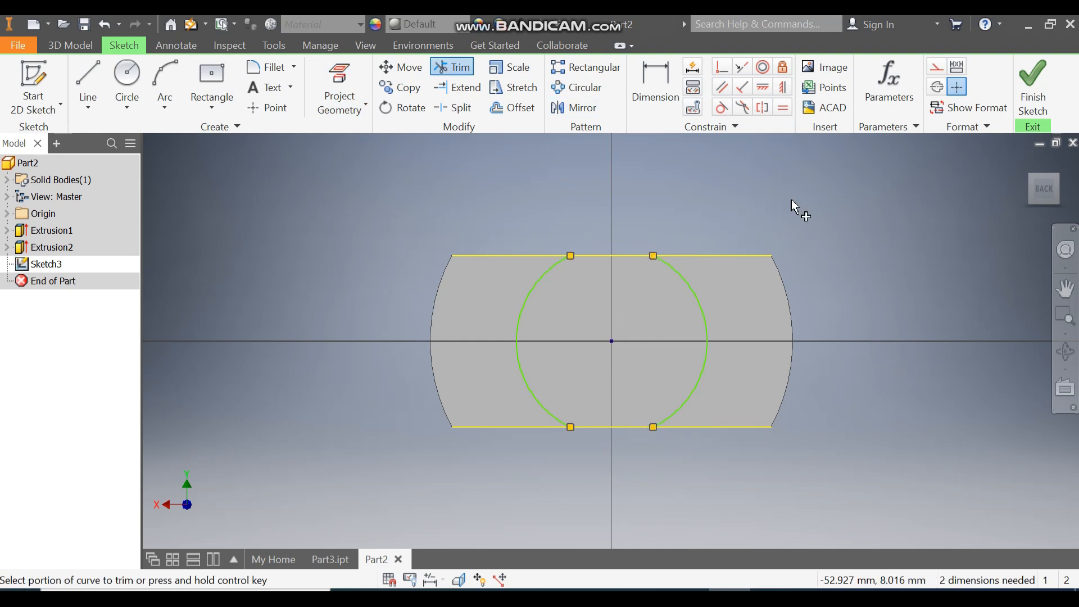
Add a 20 mm radius dimension to each of the two remaining circle arcs
{"action": "left_click", "coordinate": [650, 72]}
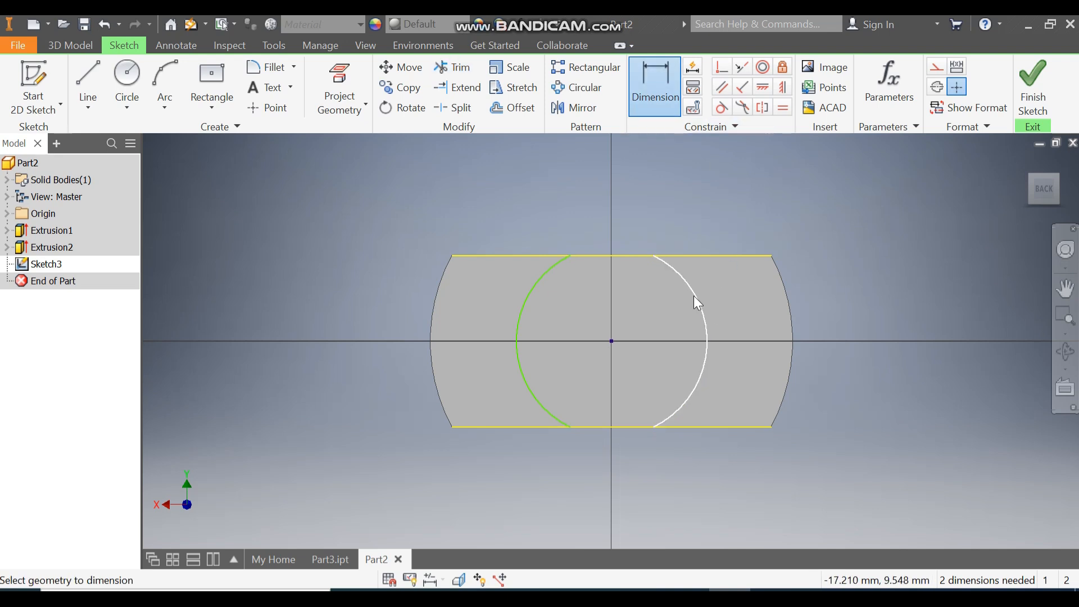
{"action": "left_click", "coordinate": [694, 298]}
{"action": "left_click", "coordinate": [723, 212]}
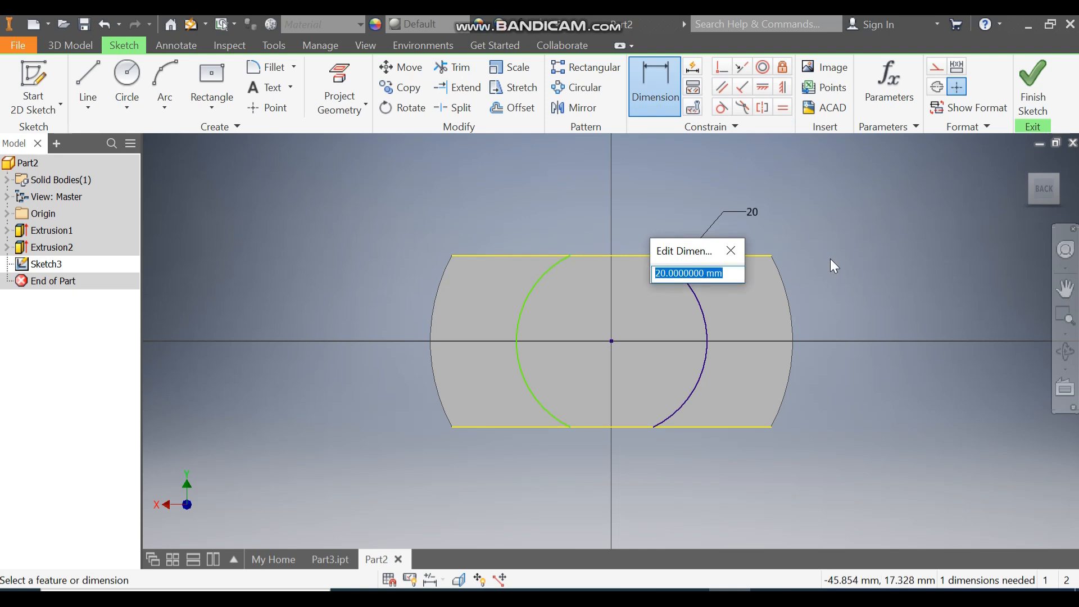
{"action": "key", "text": "Return"}
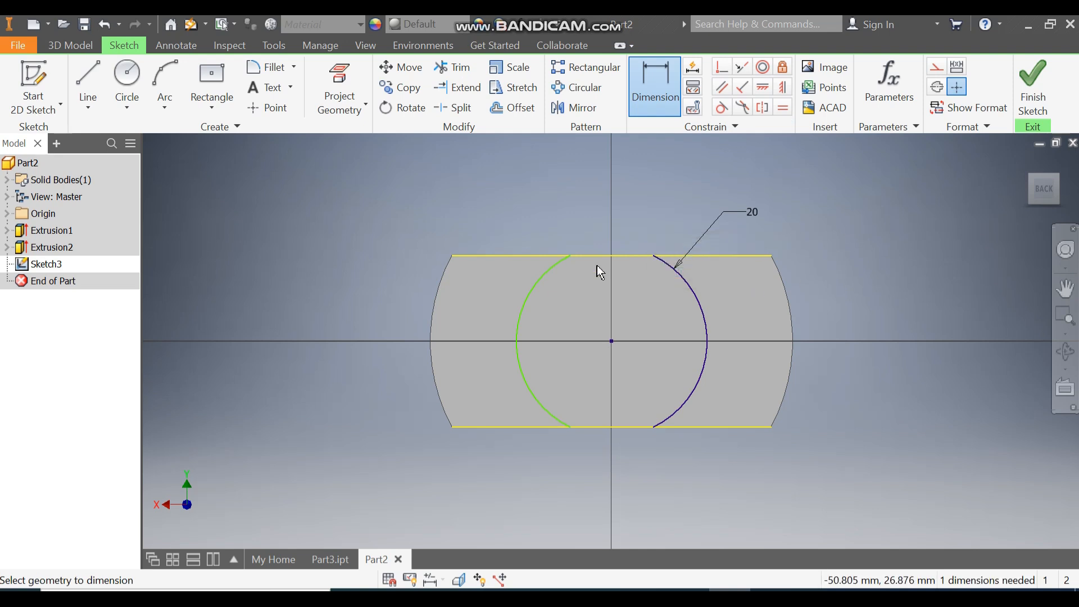
{"action": "left_click", "coordinate": [531, 289]}
{"action": "left_click", "coordinate": [481, 203]}
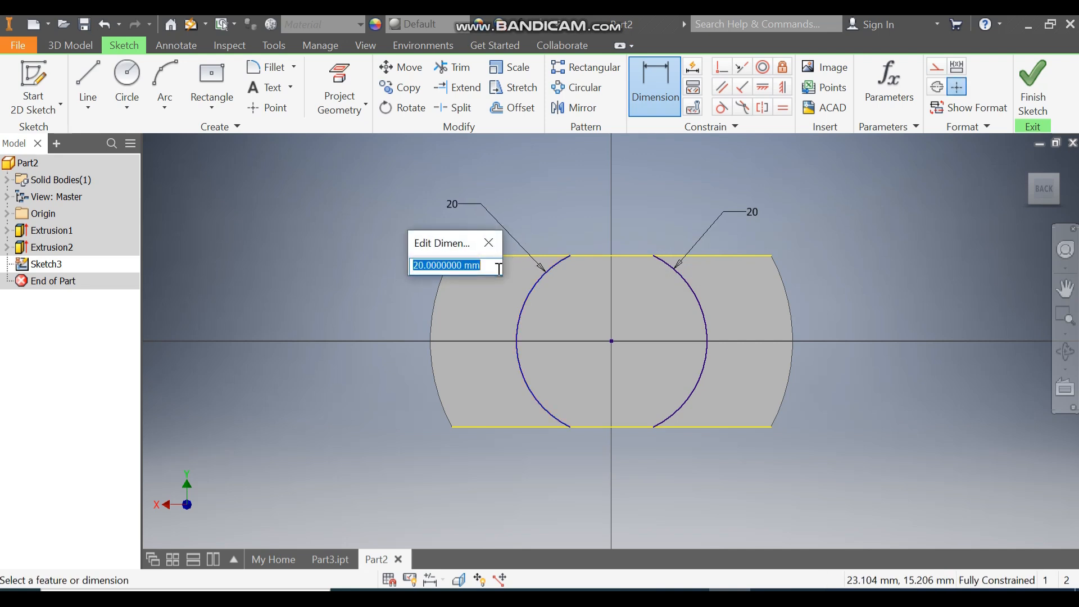
{"action": "key", "text": "Return"}
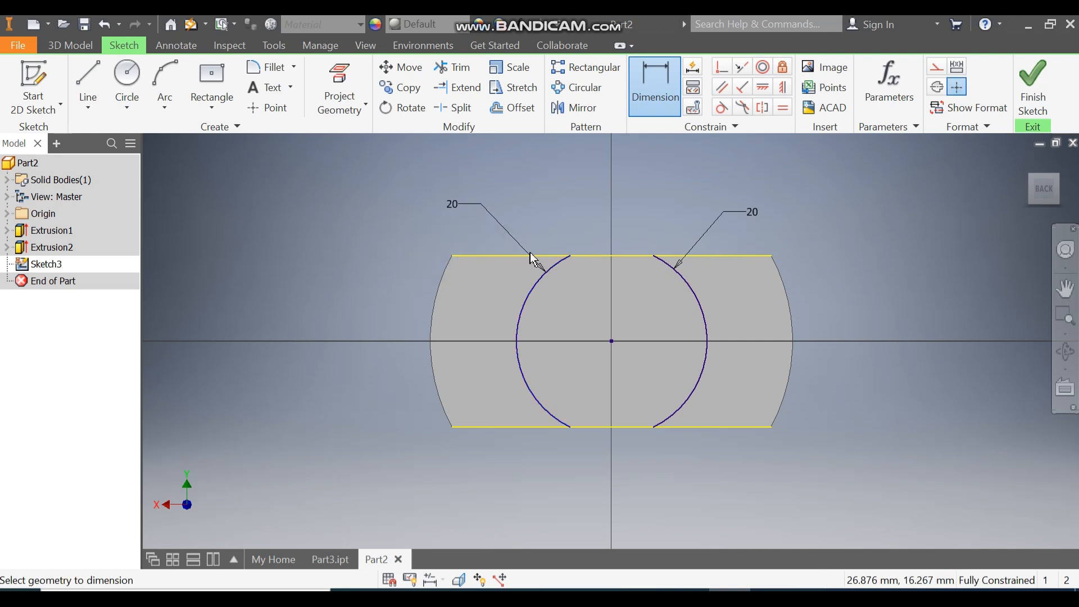
Finish the sketch and extrude the trimmed-circle profile 5 mm outward from the back face as a Join
{"action": "left_click", "coordinate": [1037, 73]}
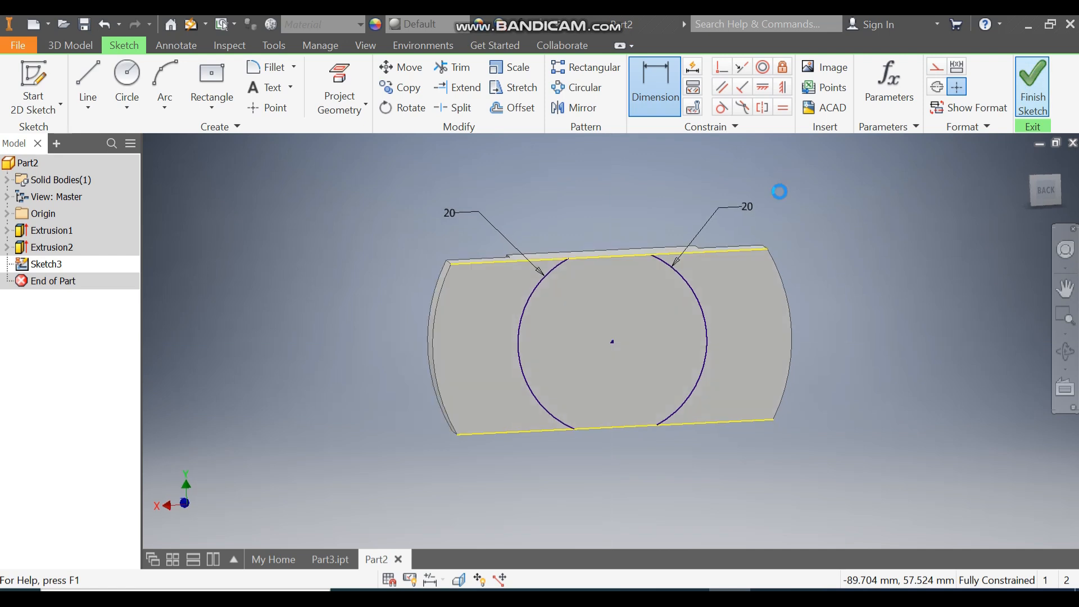
{"action": "left_click", "coordinate": [90, 76]}
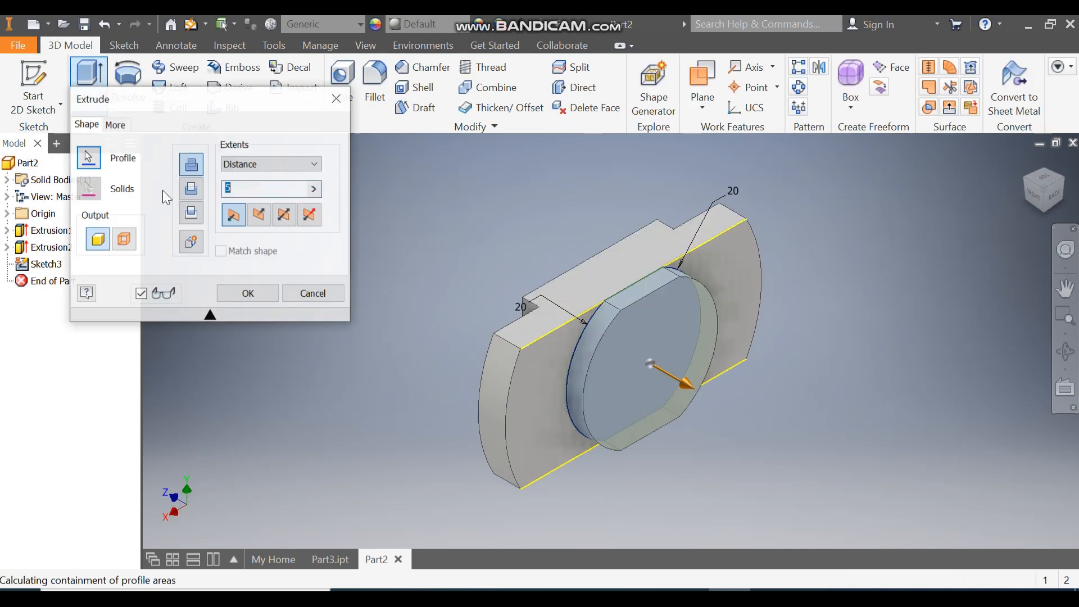
{"action": "left_click", "coordinate": [240, 188]}
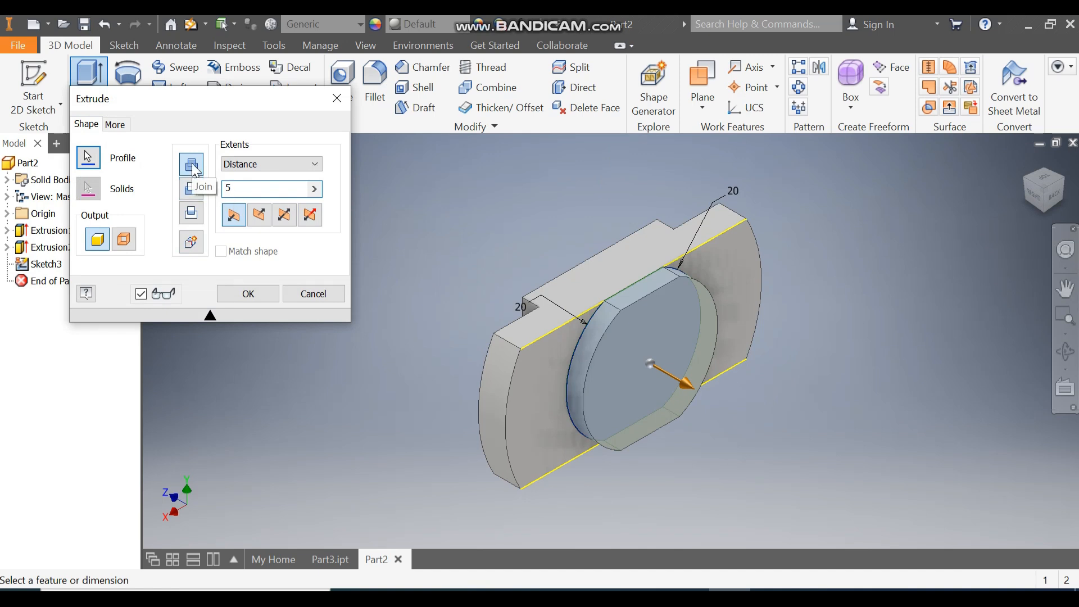
{"action": "left_click", "coordinate": [245, 297]}
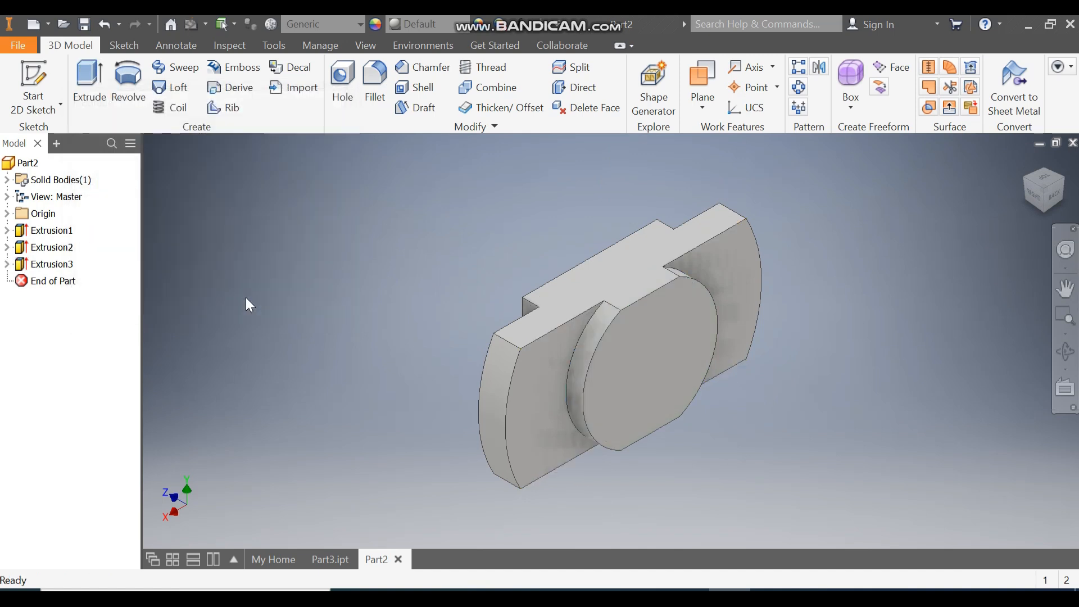
Start a sketch on the central block's front face and draw a 16 mm diameter circle near the origin
{"action": "left_click", "coordinate": [1024, 194]}
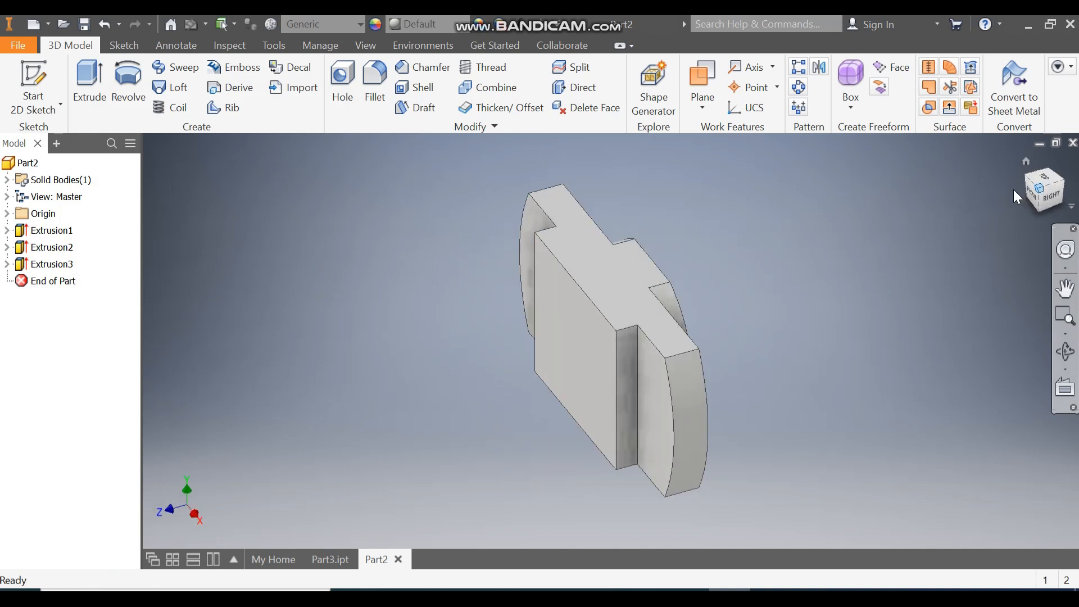
{"action": "left_click", "coordinate": [596, 357]}
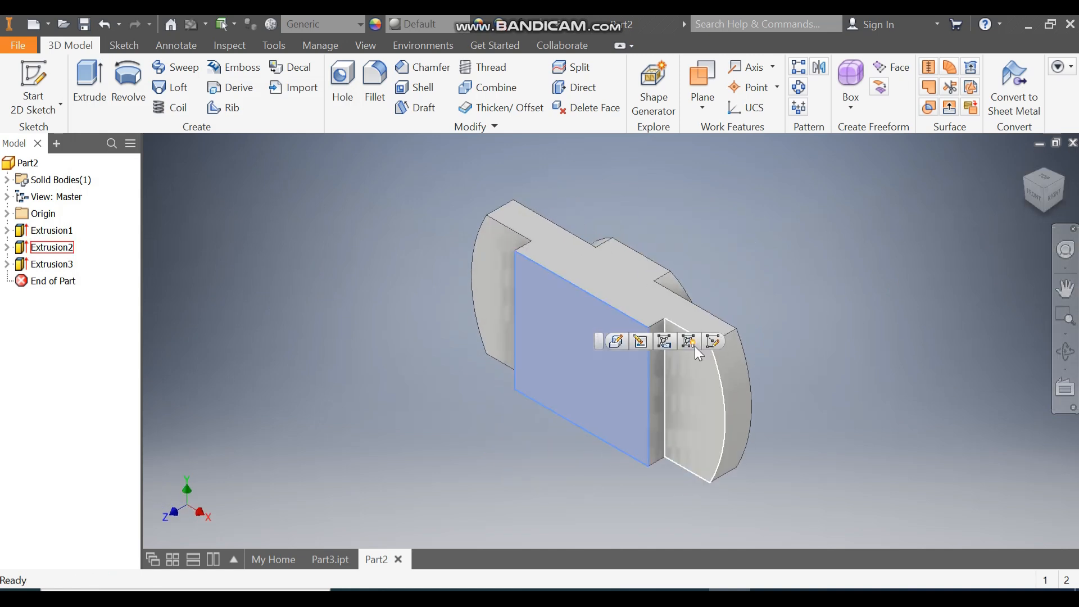
{"action": "left_click", "coordinate": [720, 336]}
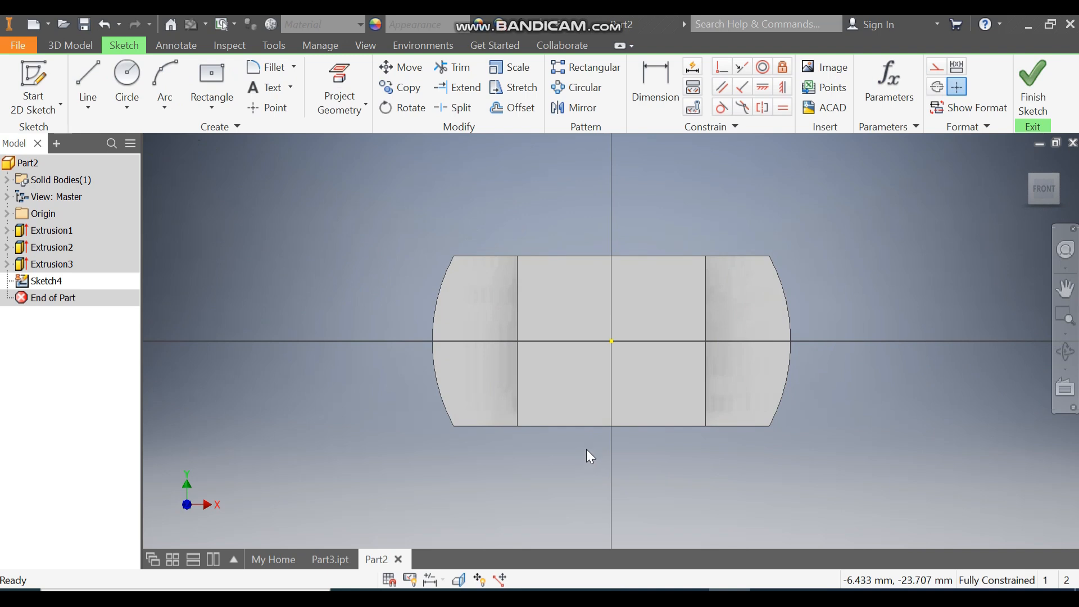
{"action": "left_click", "coordinate": [127, 78]}
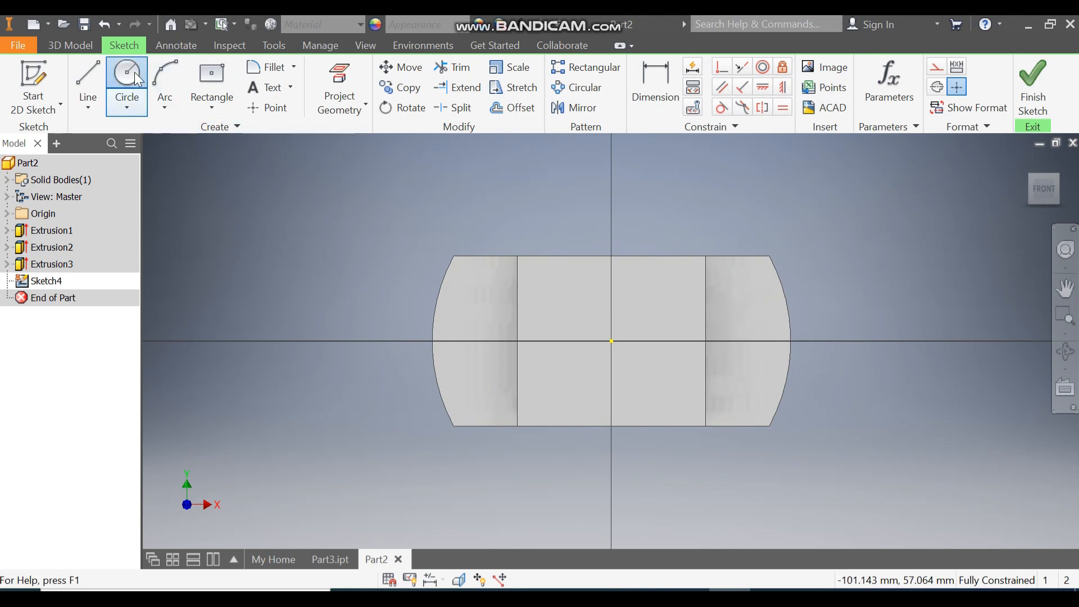
{"action": "left_click", "coordinate": [611, 341]}
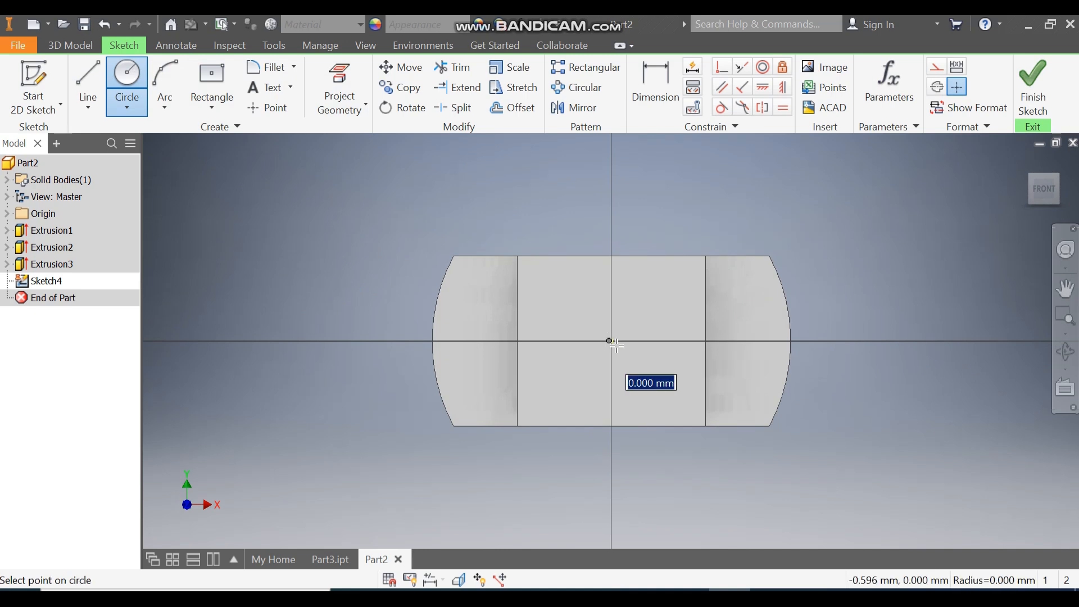
{"action": "type", "text": "16"}
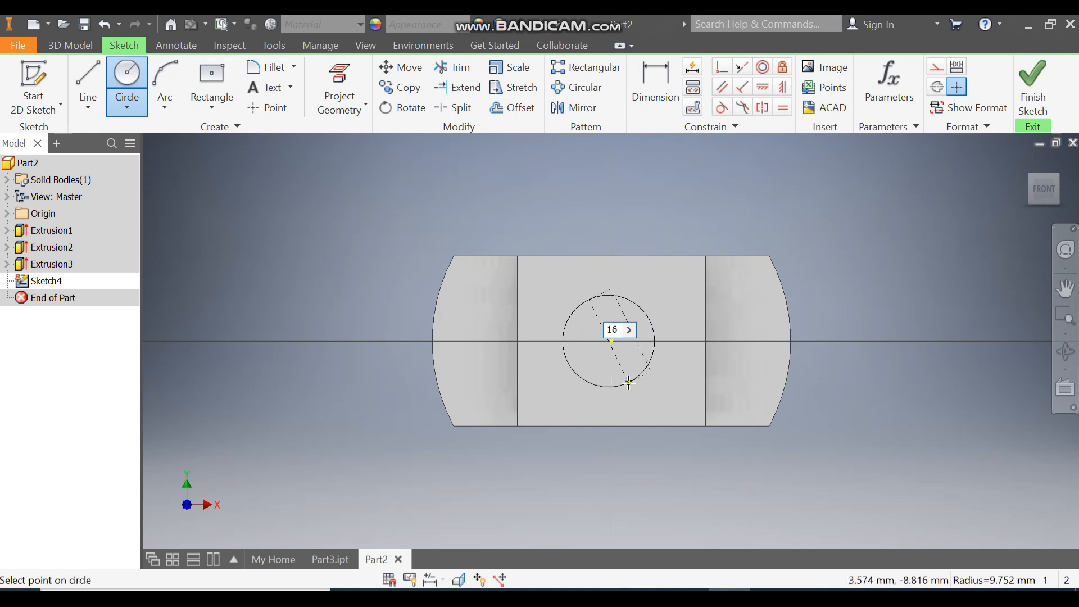
{"action": "key", "text": "Return"}
{"action": "key", "text": "Escape"}
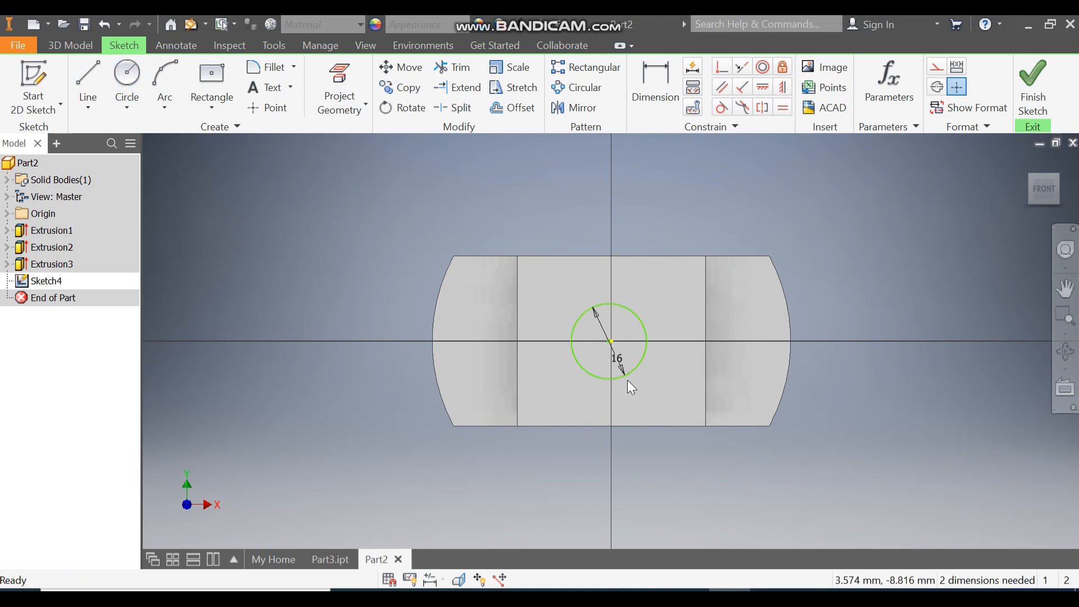
{"action": "scroll", "coordinate": [610, 352], "scroll_direction": "up", "scroll_amount": 3}
{"action": "scroll", "coordinate": [610, 352], "scroll_direction": "up", "scroll_amount": 3}
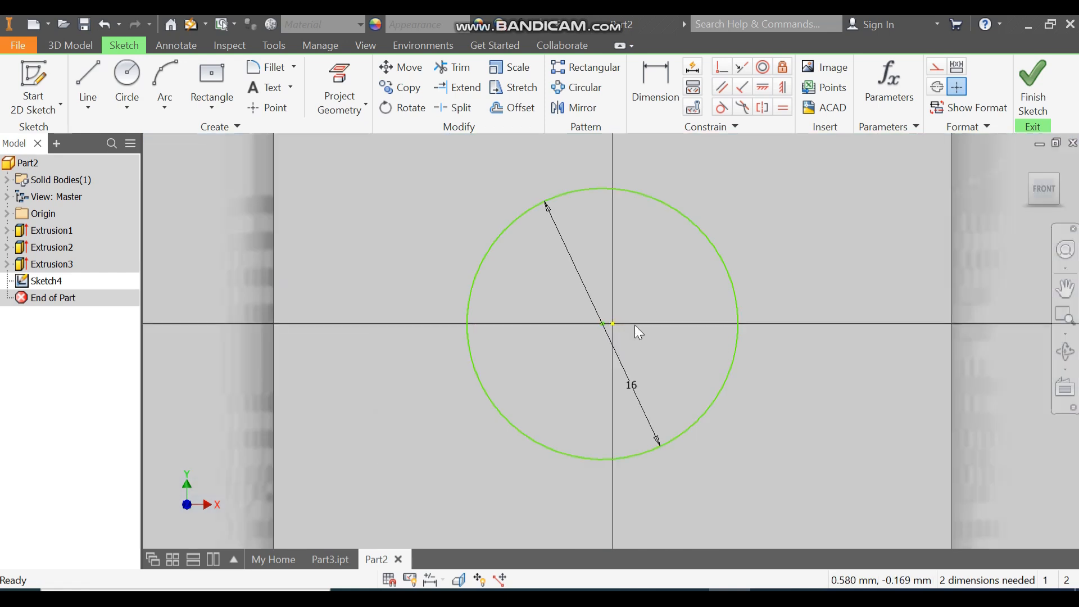
Move the 16 mm circle's centre onto the sketch origin so that the two points coincide
{"action": "mouse_move", "coordinate": [602, 323]}
{"action": "left_mouse_down"}
{"action": "mouse_move", "coordinate": [433, 325]}
{"action": "mouse_move", "coordinate": [615, 325]}
{"action": "left_mouse_up"}
{"action": "scroll", "coordinate": [650, 300], "scroll_direction": "down", "scroll_amount": 2}
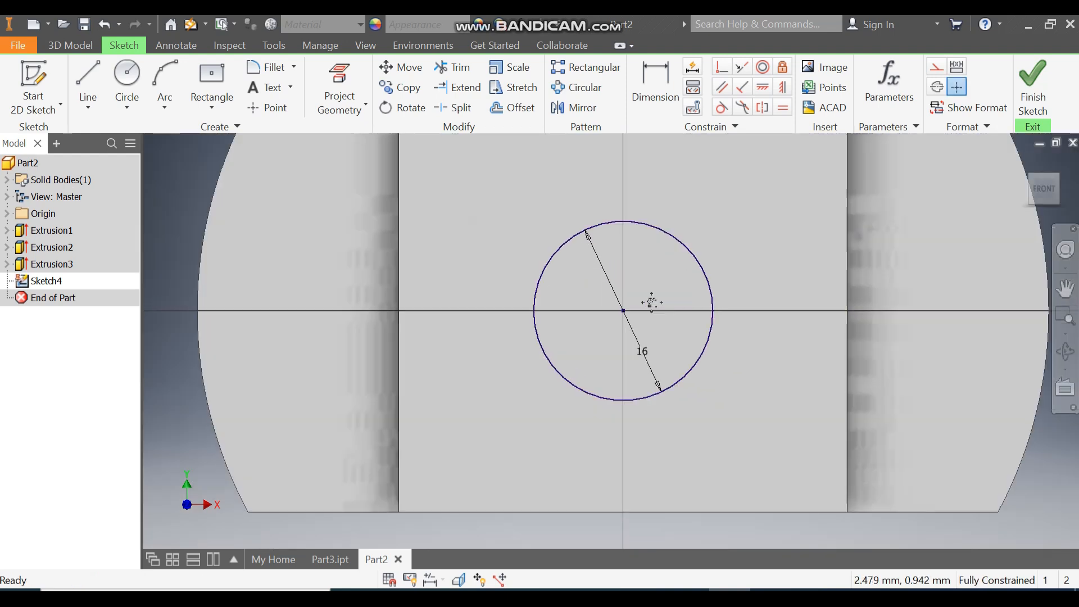
{"action": "scroll", "coordinate": [651, 302], "scroll_direction": "down", "scroll_amount": 1}
{"action": "middle_click_drag", "start_coordinate": [651, 302], "coordinate": [648, 313]}
{"action": "scroll", "coordinate": [648, 312], "scroll_direction": "down", "scroll_amount": 1}
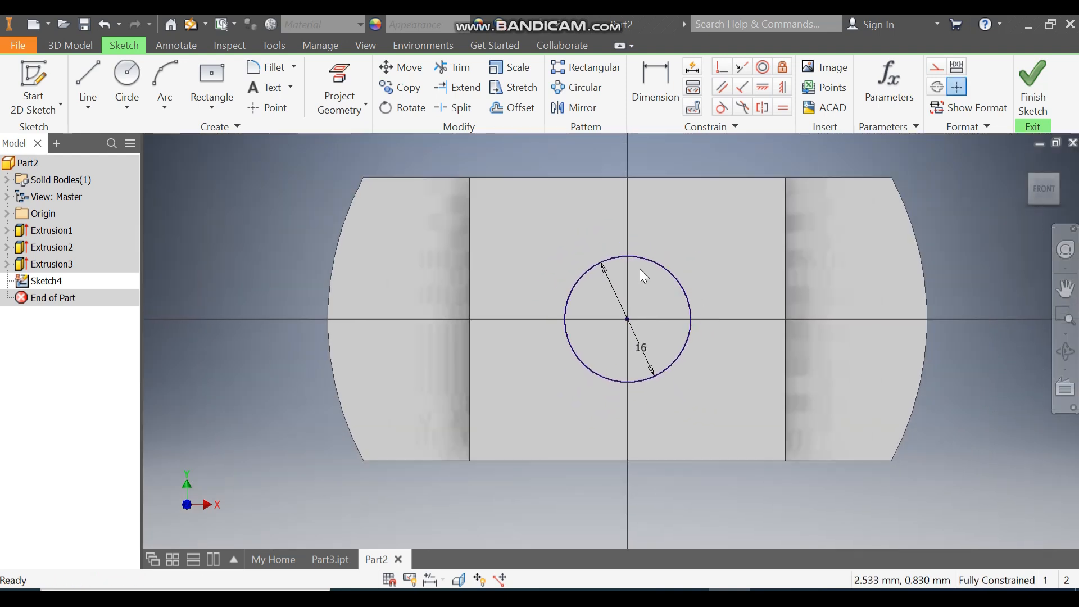
Draw a two-point rectangle ending on the block's right vertical edge and make its left side's midpoint coincident with the origin
{"action": "left_click", "coordinate": [219, 106]}
{"action": "left_click", "coordinate": [228, 135]}
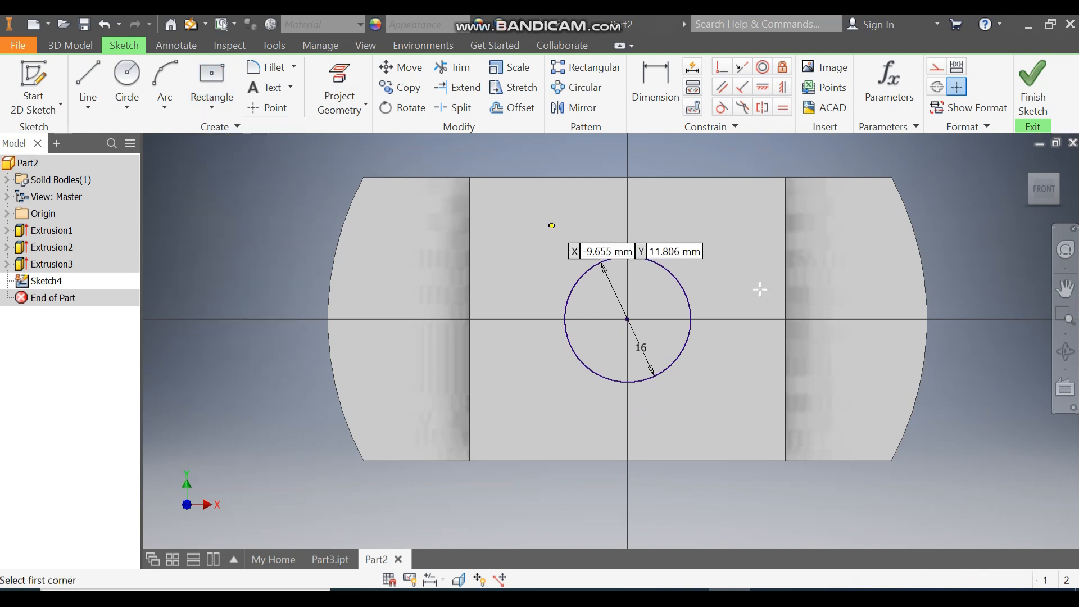
{"action": "left_click", "coordinate": [786, 279]}
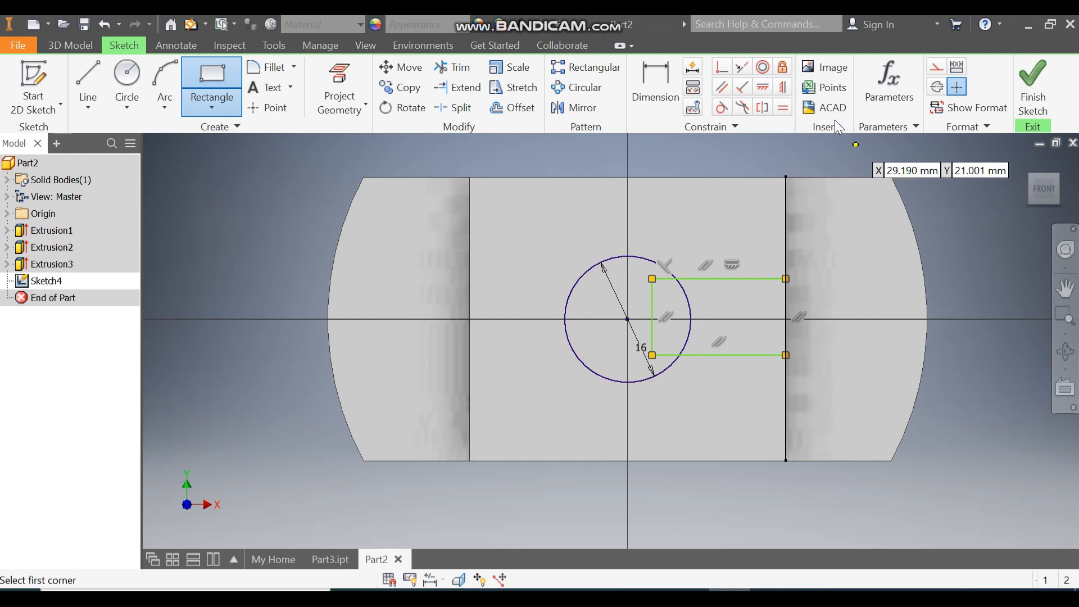
{"action": "left_click", "coordinate": [722, 67]}
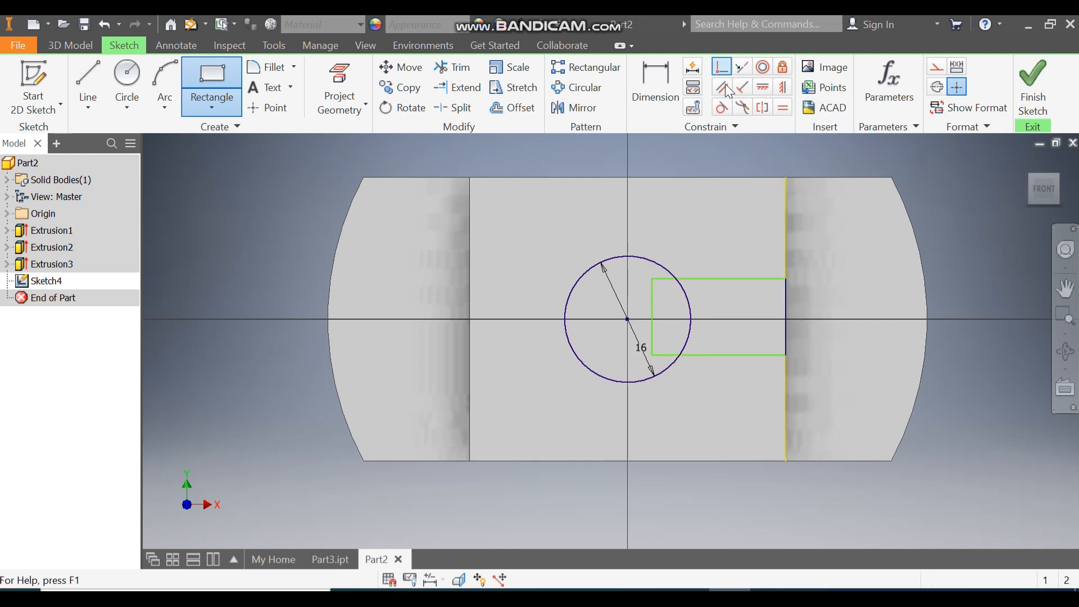
{"action": "left_click", "coordinate": [652, 318]}
{"action": "left_click", "coordinate": [628, 319]}
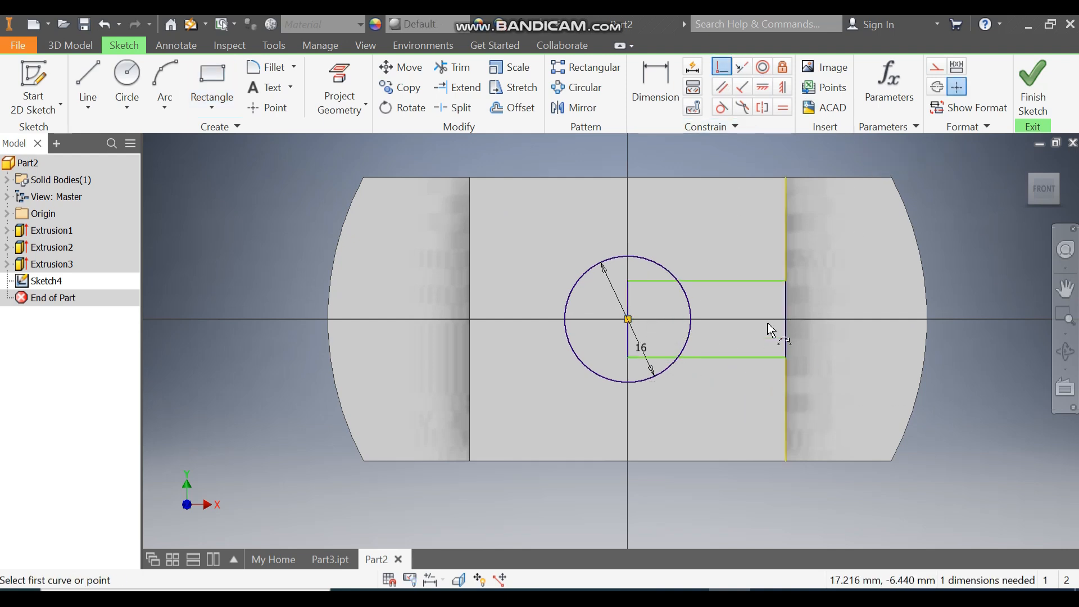
Dimension the distance between the rectangle's two horizontal sides as 3 mm
{"action": "left_click", "coordinate": [661, 67]}
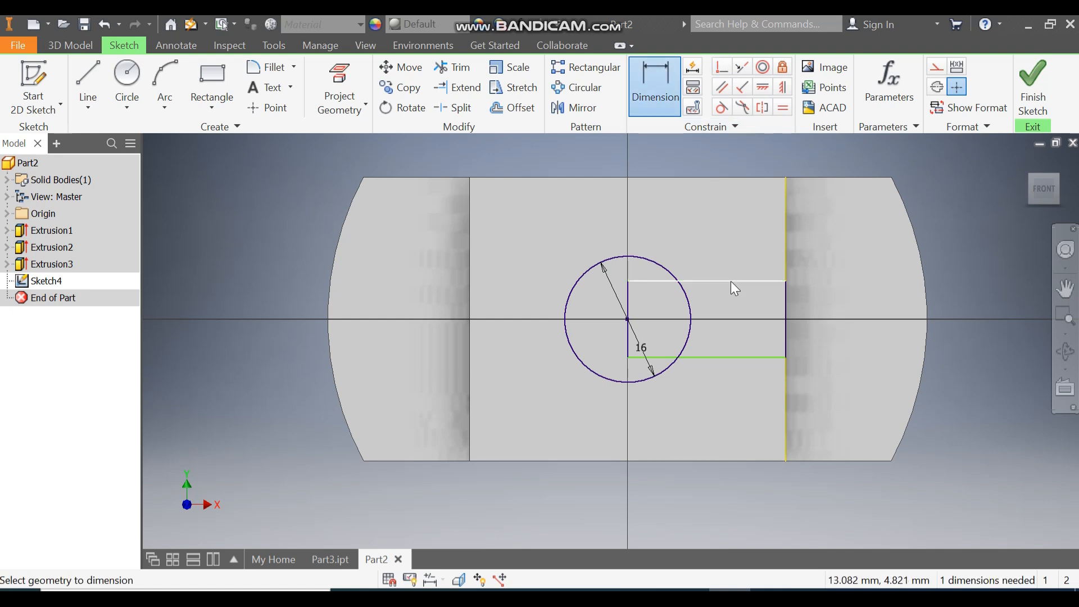
{"action": "left_click", "coordinate": [730, 281]}
{"action": "left_click", "coordinate": [730, 357]}
{"action": "left_click", "coordinate": [729, 331]}
{"action": "type", "text": "3"}
{"action": "key", "text": "Return"}
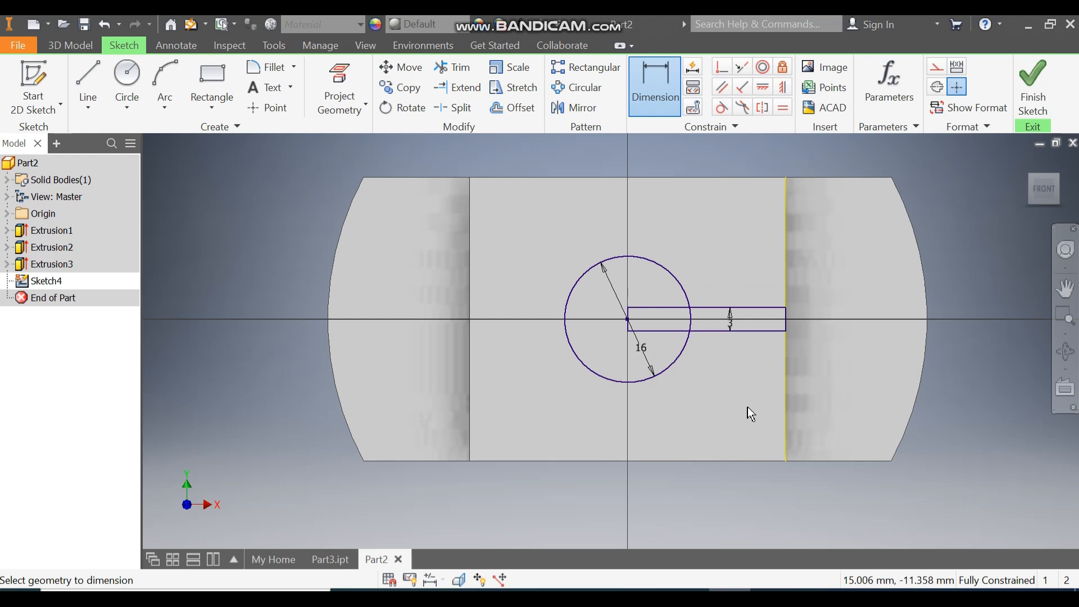
Draw a center point arc slot centred on the origin, about 28 mm in radius, across the plate's left end
{"action": "left_click", "coordinate": [214, 102]}
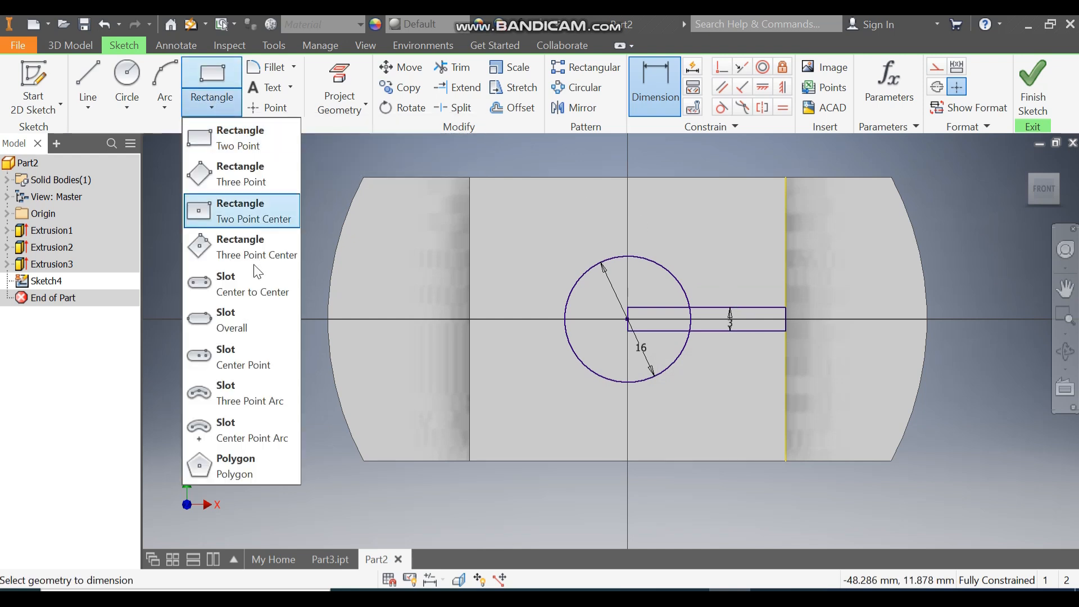
{"action": "left_click", "coordinate": [250, 429]}
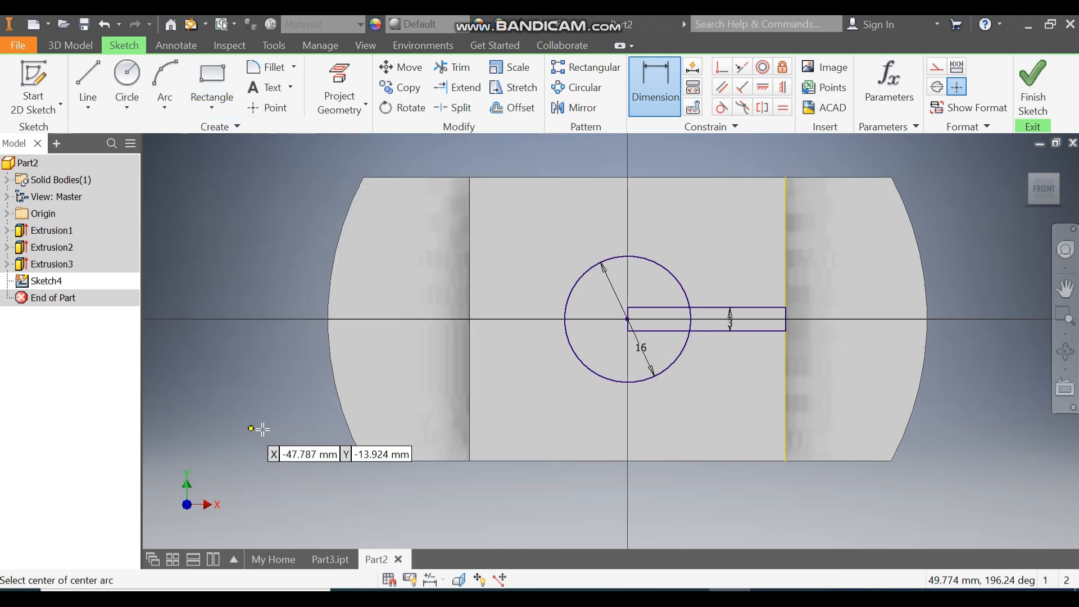
{"action": "left_click", "coordinate": [627, 319]}
{"action": "left_click", "coordinate": [392, 386]}
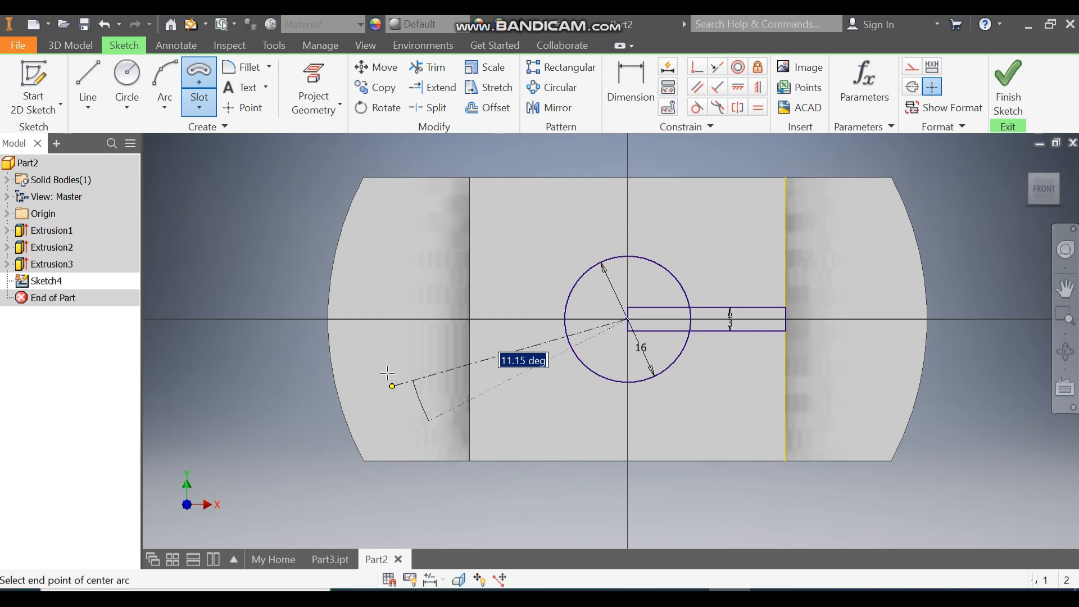
{"action": "left_click", "coordinate": [417, 210]}
{"action": "left_click", "coordinate": [433, 272]}
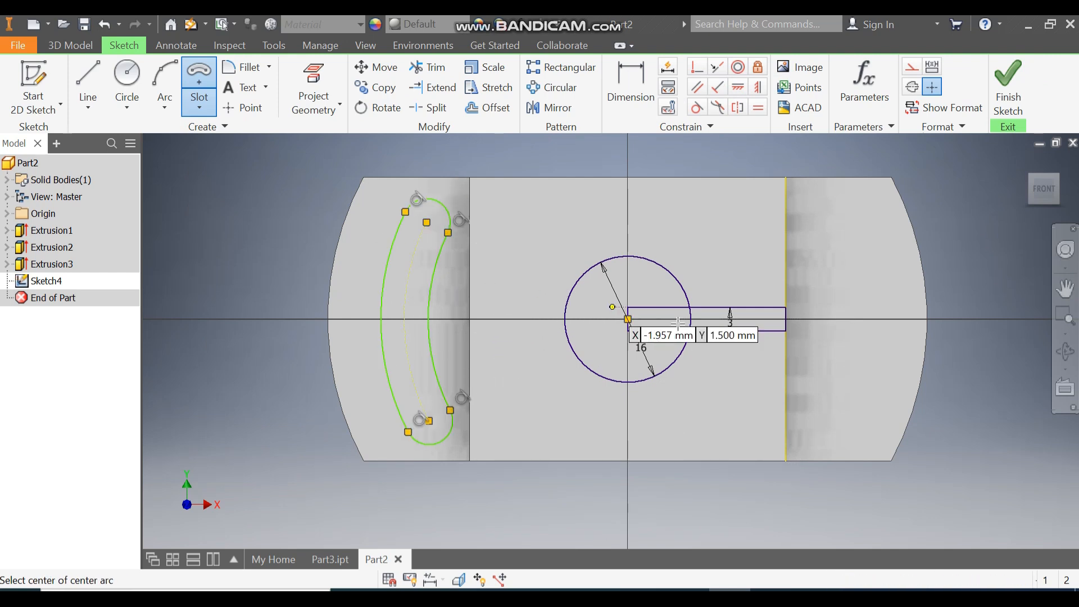
Draw a second center point arc slot about the origin, about 30 mm in radius, across the plate's right end
{"action": "left_click", "coordinate": [627, 319]}
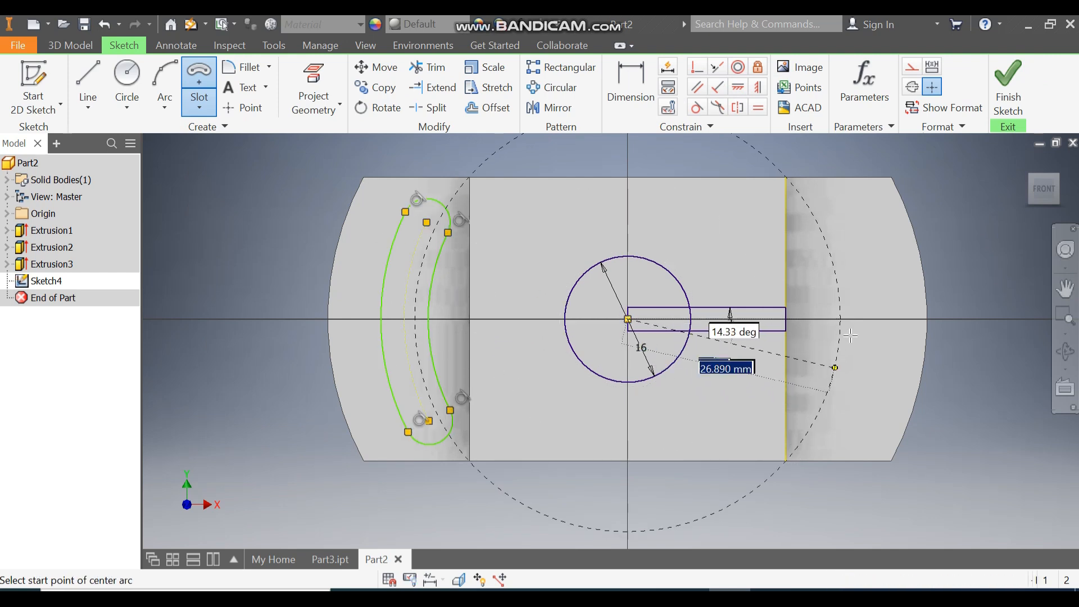
{"action": "left_click", "coordinate": [847, 218]}
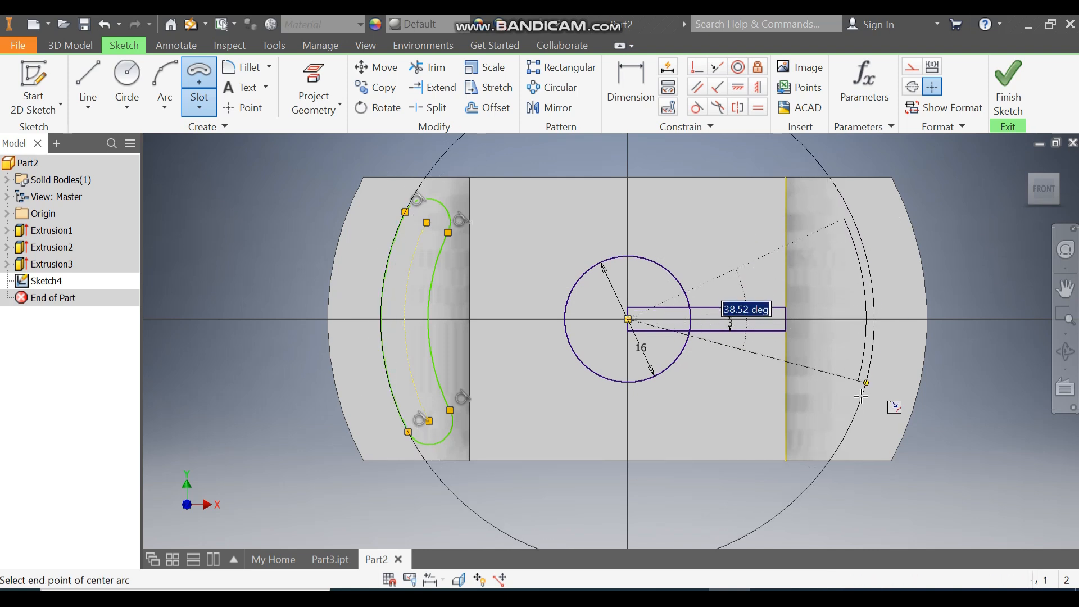
{"action": "left_click", "coordinate": [843, 426]}
{"action": "left_click", "coordinate": [859, 427]}
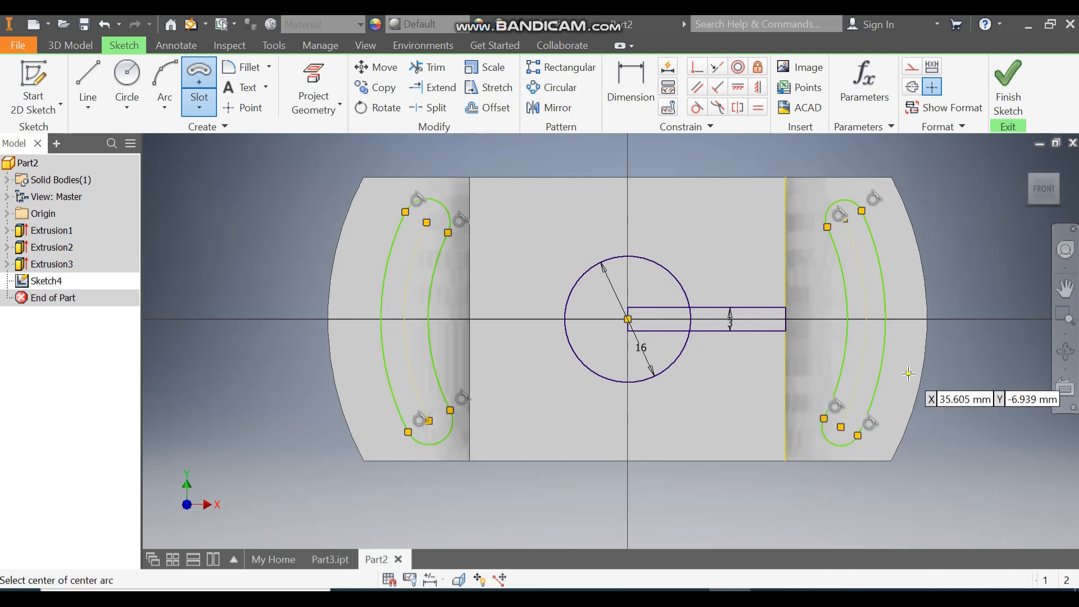
Add a 30 mm radius dimension to the centreline arc of each of the two slots
{"action": "left_click", "coordinate": [643, 81]}
{"action": "left_click", "coordinate": [418, 258]}
{"action": "left_click", "coordinate": [519, 292]}
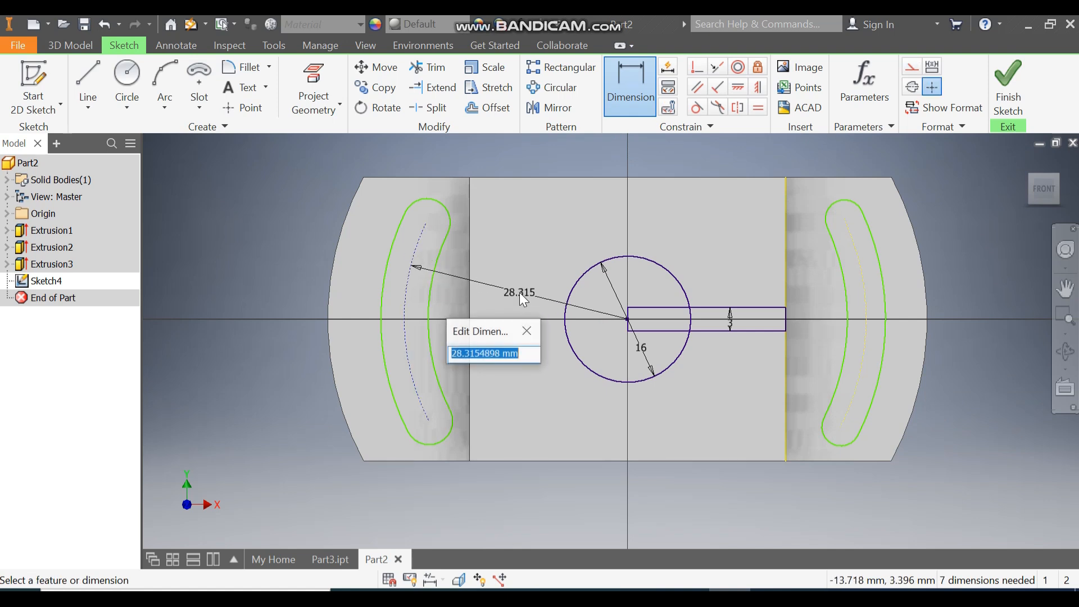
{"action": "type", "text": "30"}
{"action": "key", "text": "Return"}
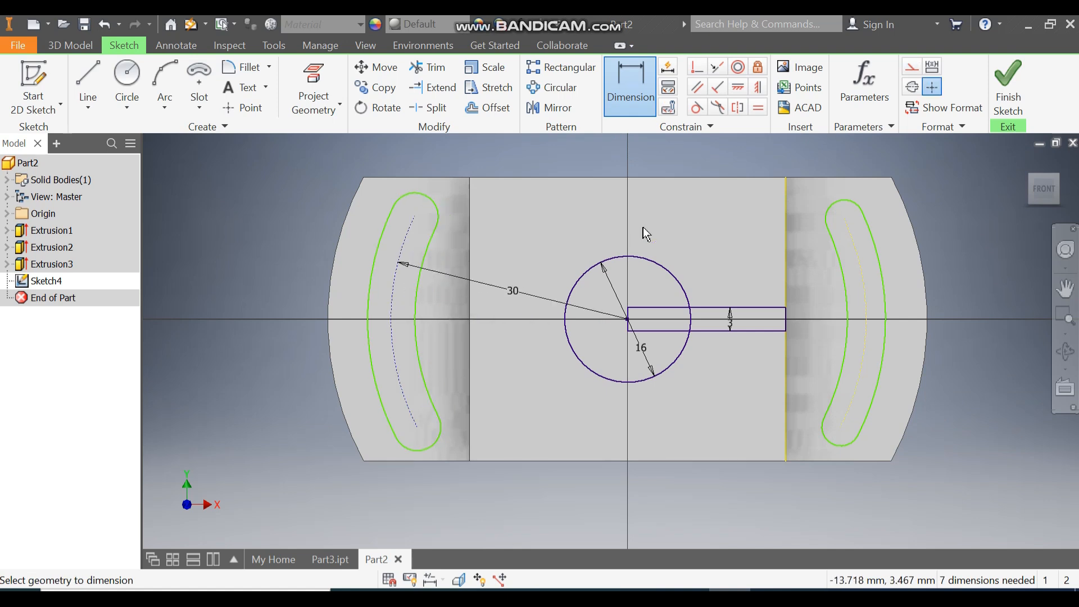
{"action": "left_click", "coordinate": [854, 248]}
{"action": "left_click", "coordinate": [756, 267]}
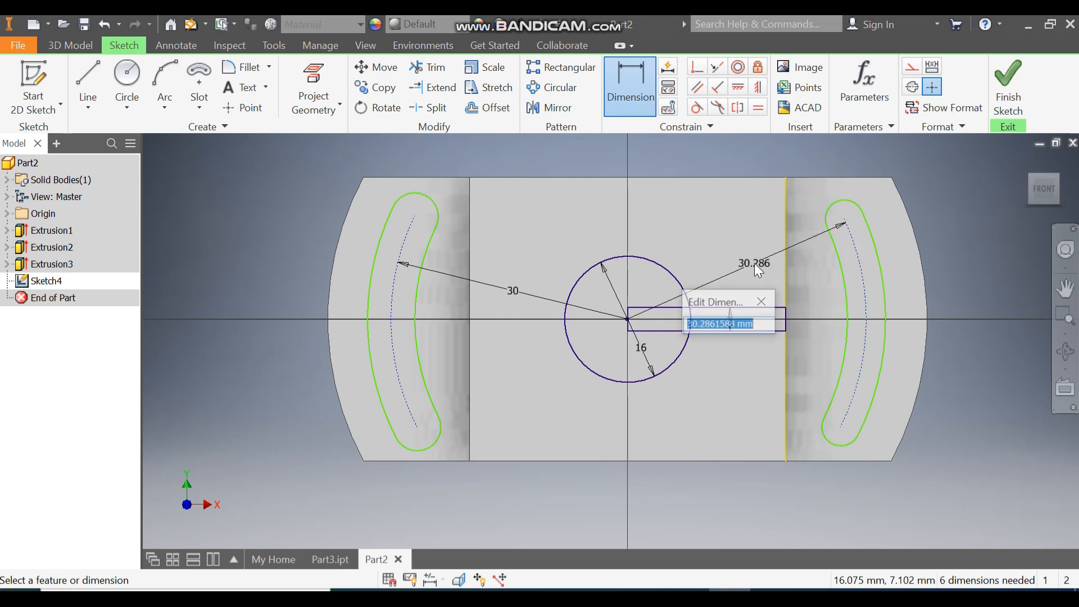
{"action": "type", "text": "30"}
{"action": "key", "text": "Return"}
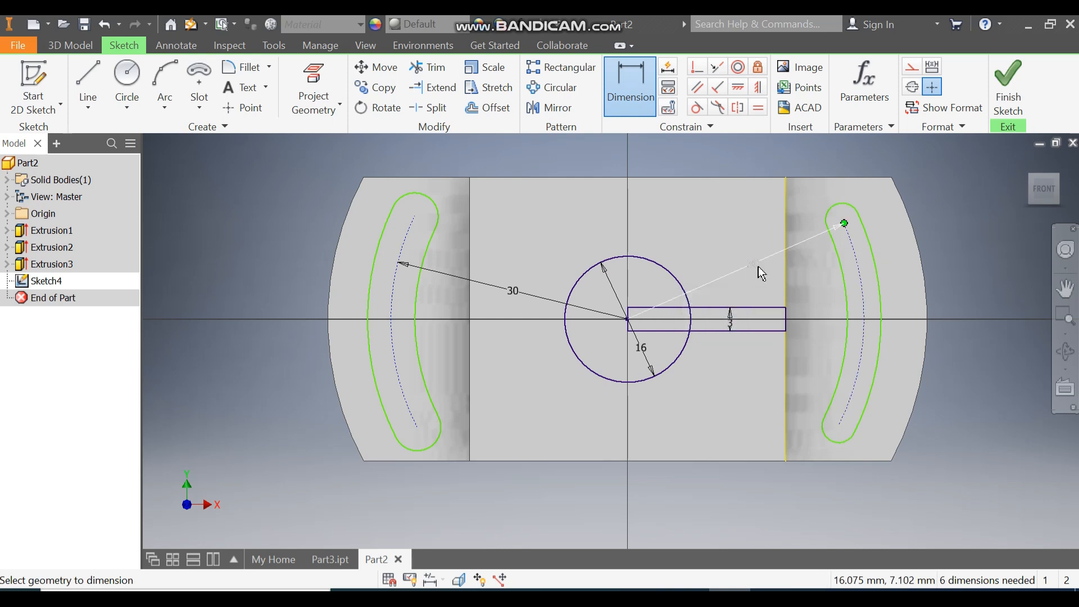
Dimension the left slot's end radius as 5 mm and the vertical distance between its end centres as 12 mm
{"action": "left_click", "coordinate": [449, 153]}
{"action": "type", "text": "5"}
{"action": "key", "text": "Return"}
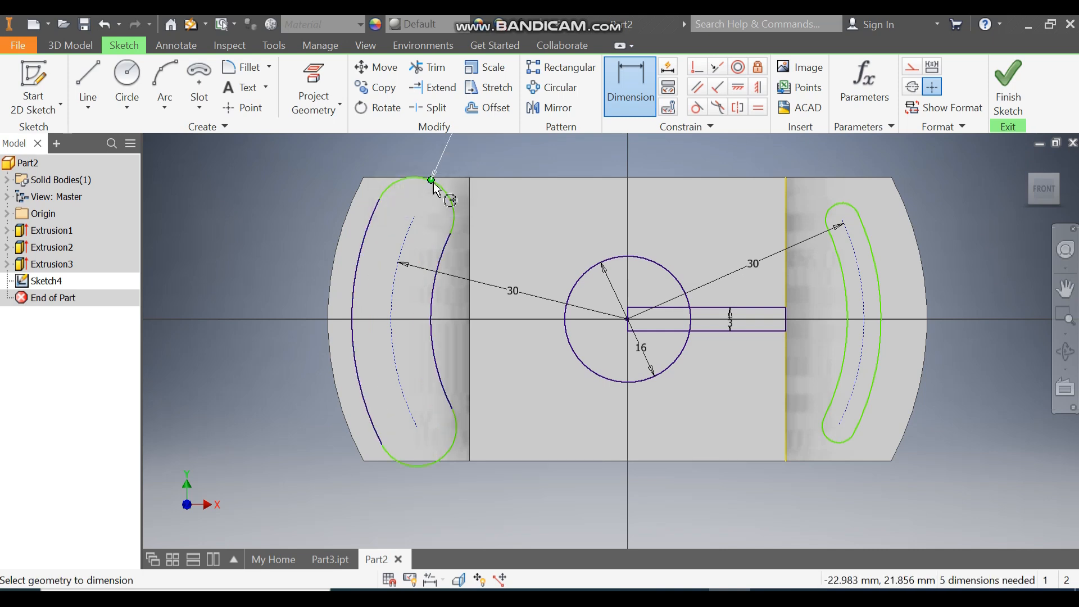
{"action": "left_click", "coordinate": [414, 218]}
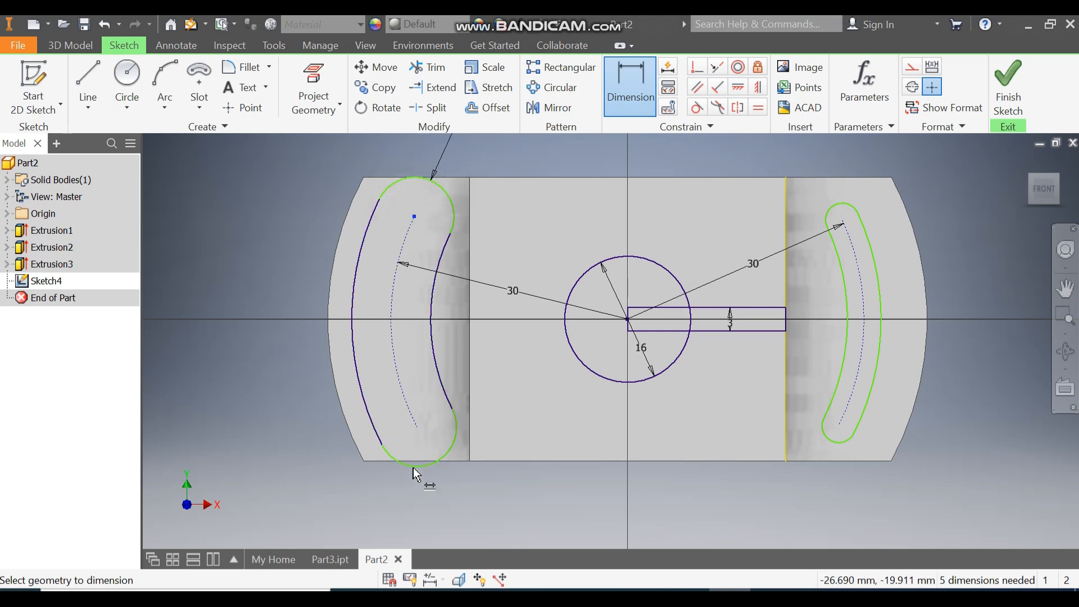
{"action": "left_click", "coordinate": [417, 427]}
{"action": "left_click", "coordinate": [222, 353]}
{"action": "type", "text": "12"}
{"action": "key", "text": "Return"}
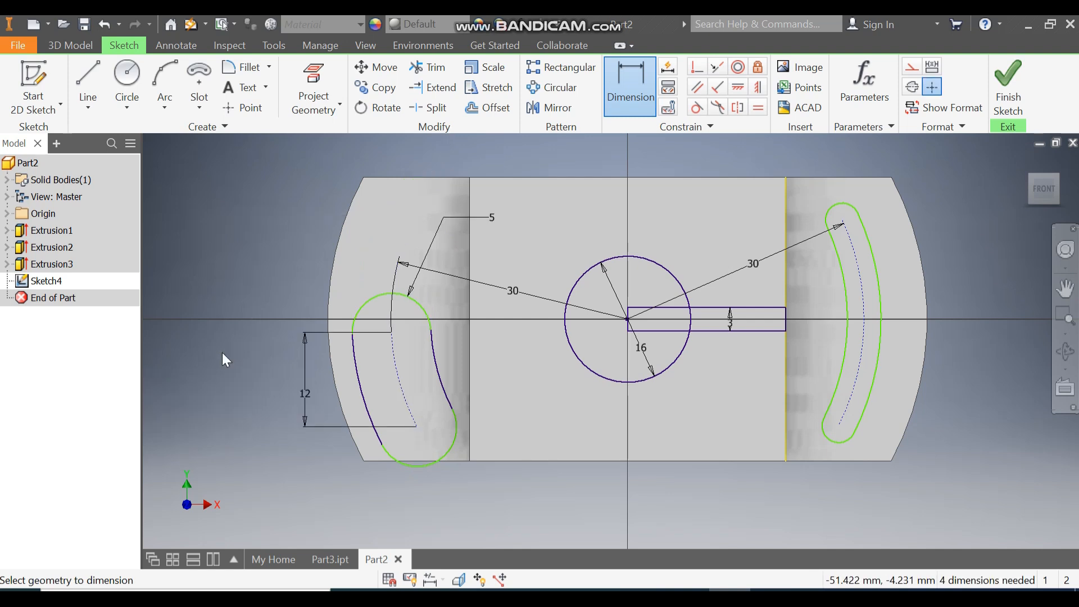
Dimension the vertical distance between the right slot's end centres as 12 mm and its end radius as 5 mm
{"action": "left_click", "coordinate": [841, 220]}
{"action": "left_click", "coordinate": [838, 426]}
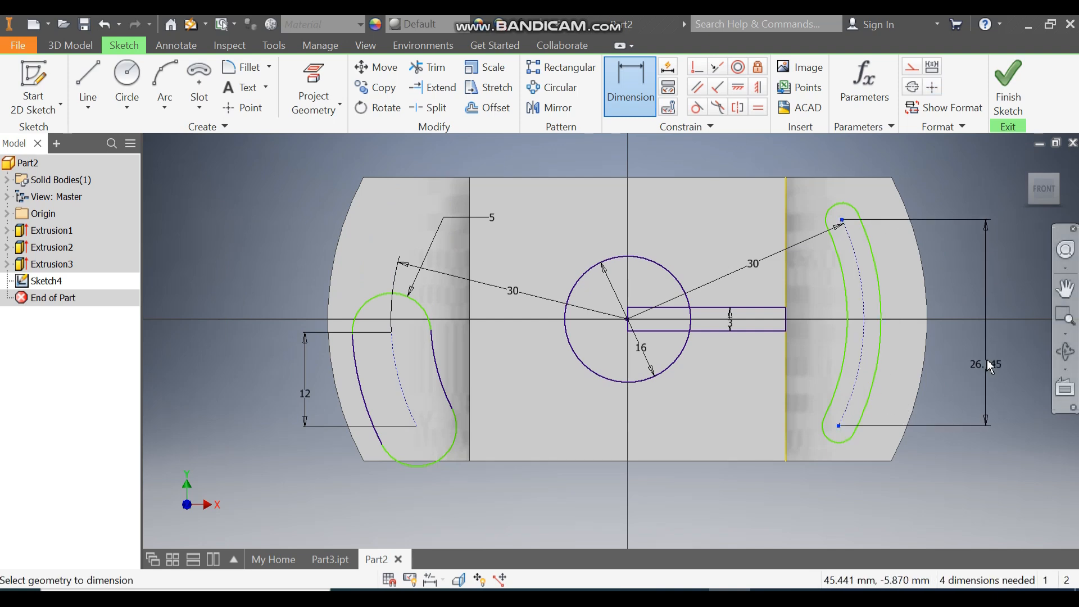
{"action": "left_click", "coordinate": [987, 359]}
{"action": "type", "text": "12"}
{"action": "key", "text": "Return"}
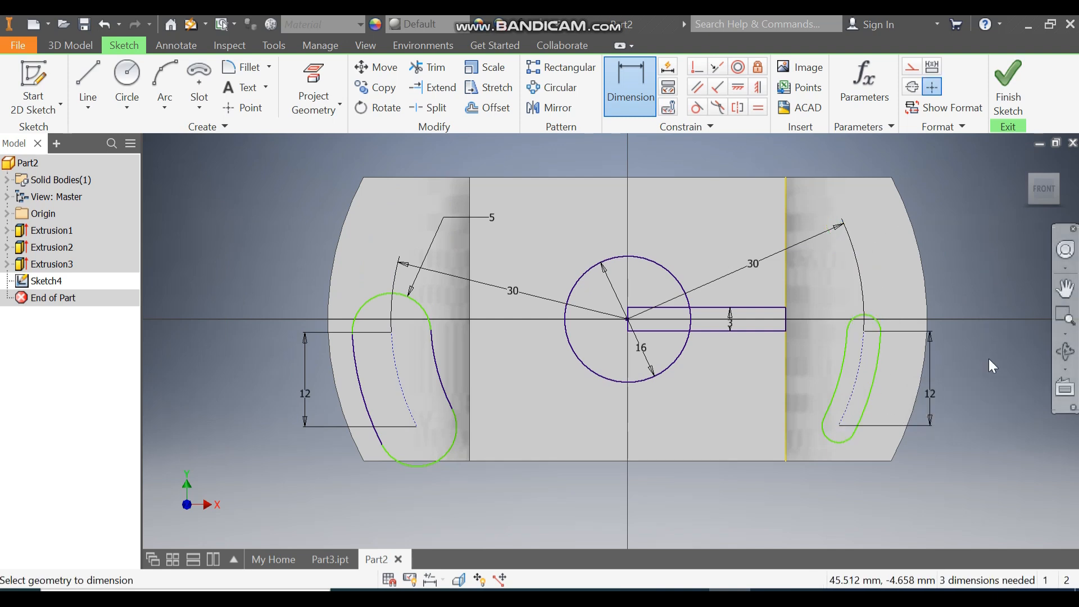
{"action": "left_click", "coordinate": [870, 318]}
{"action": "left_click", "coordinate": [932, 237]}
{"action": "type", "text": "5"}
{"action": "key", "text": "Return"}
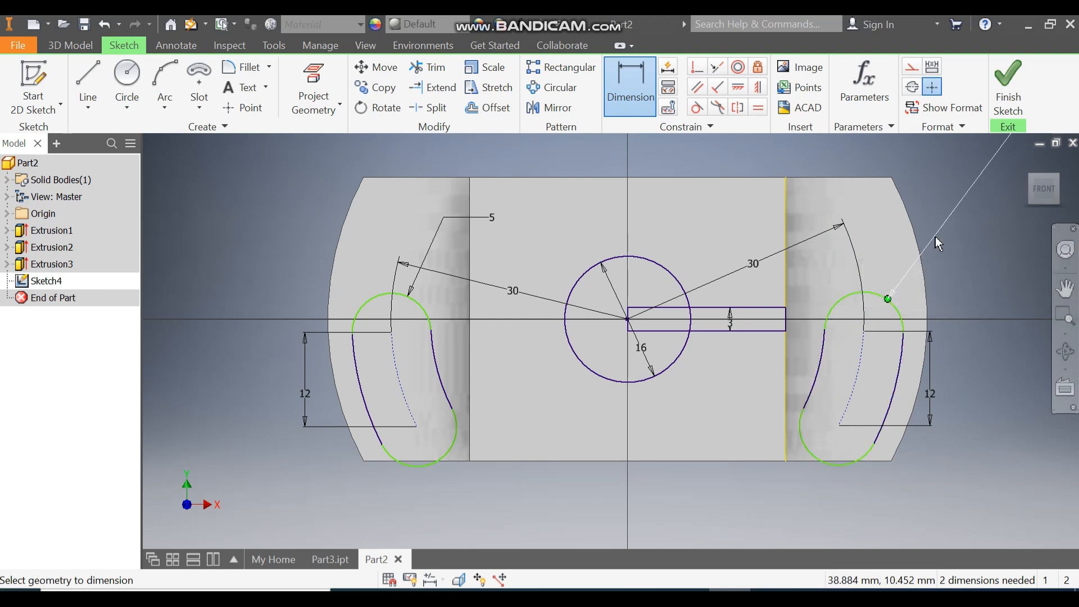
Apply horizontal constraints between the origin and the midpoint of each slot's centreline arc, the right slot first
{"action": "scroll", "coordinate": [752, 279], "scroll_direction": "up", "scroll_amount": 1}
{"action": "mouse_move", "coordinate": [752, 278]}
{"action": "middle_mouse_down"}
{"action": "mouse_move", "coordinate": [736, 302]}
{"action": "mouse_move", "coordinate": [685, 314]}
{"action": "middle_mouse_up"}
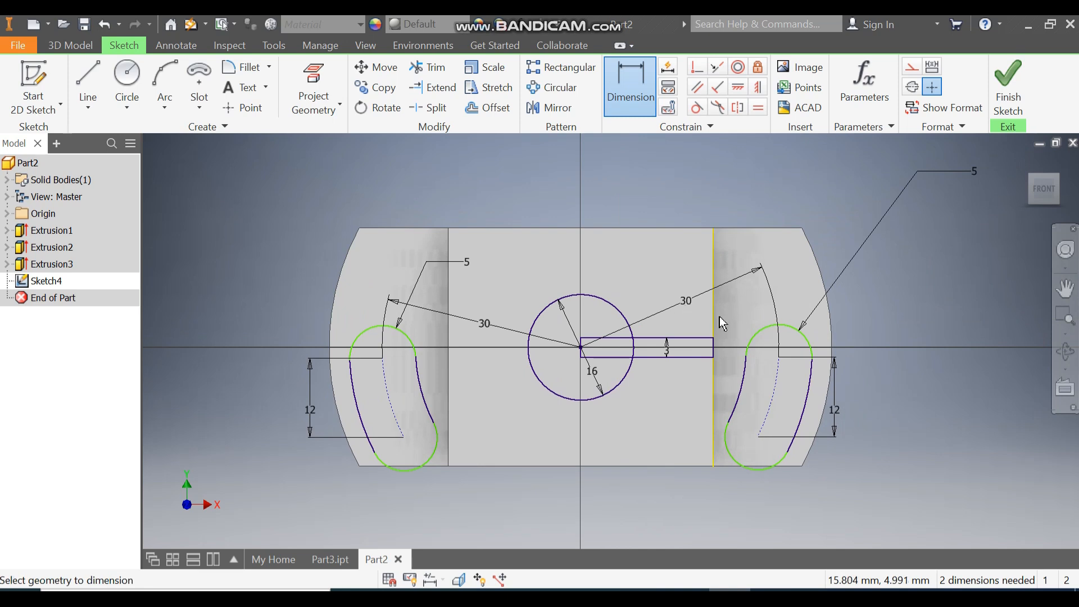
{"action": "left_click", "coordinate": [738, 88]}
{"action": "left_click", "coordinate": [581, 348]}
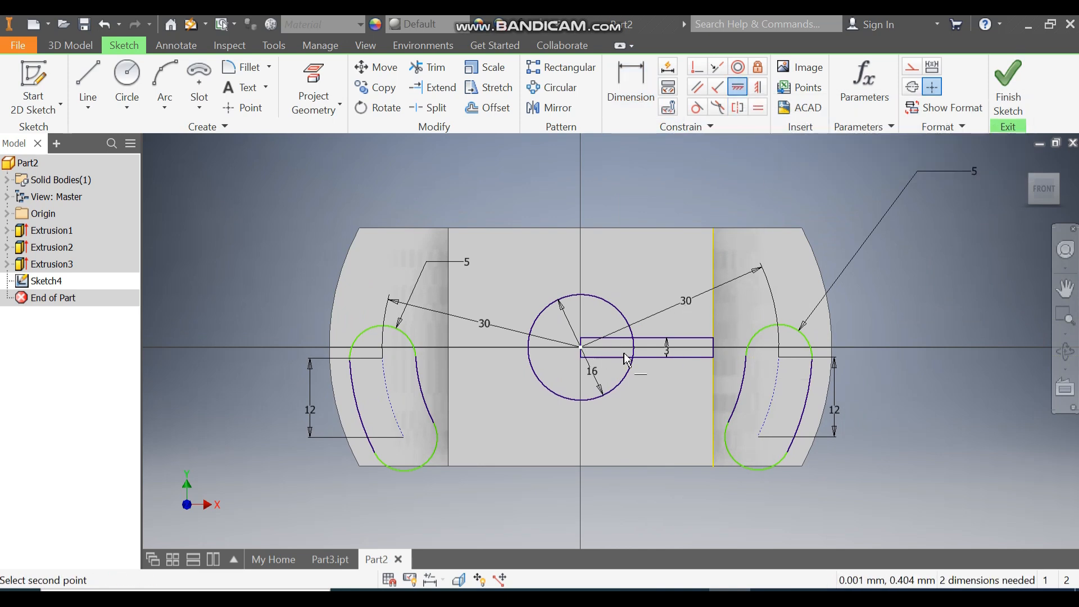
{"action": "left_click", "coordinate": [769, 398]}
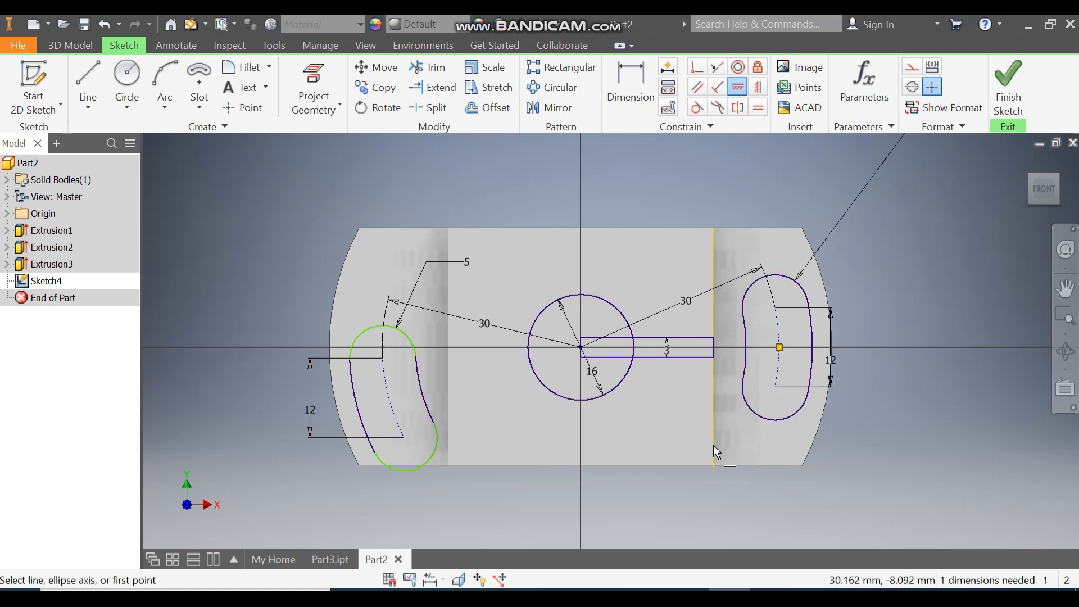
{"action": "left_click", "coordinate": [581, 347]}
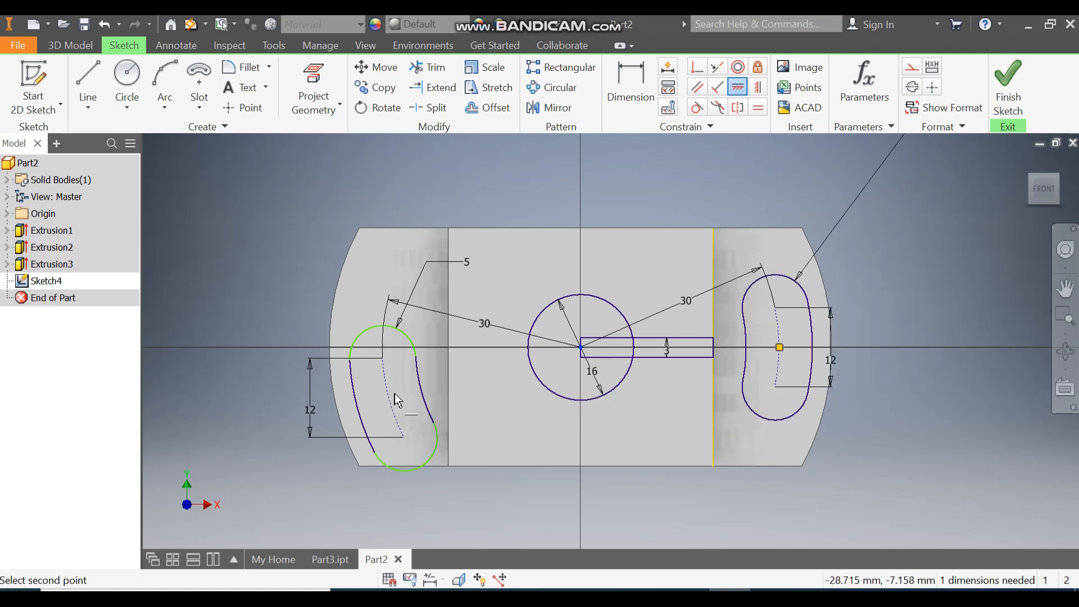
{"action": "left_click", "coordinate": [387, 394]}
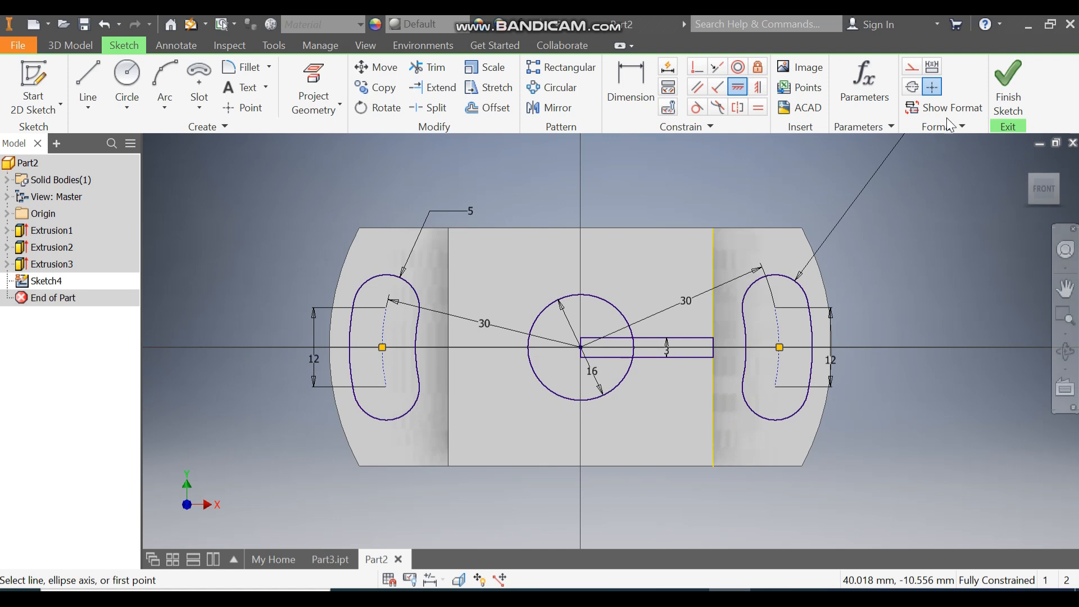
Cut the central circle, the slit and both arc slots through the whole body with an Extrude cut, extents All
{"action": "left_click", "coordinate": [1005, 84]}
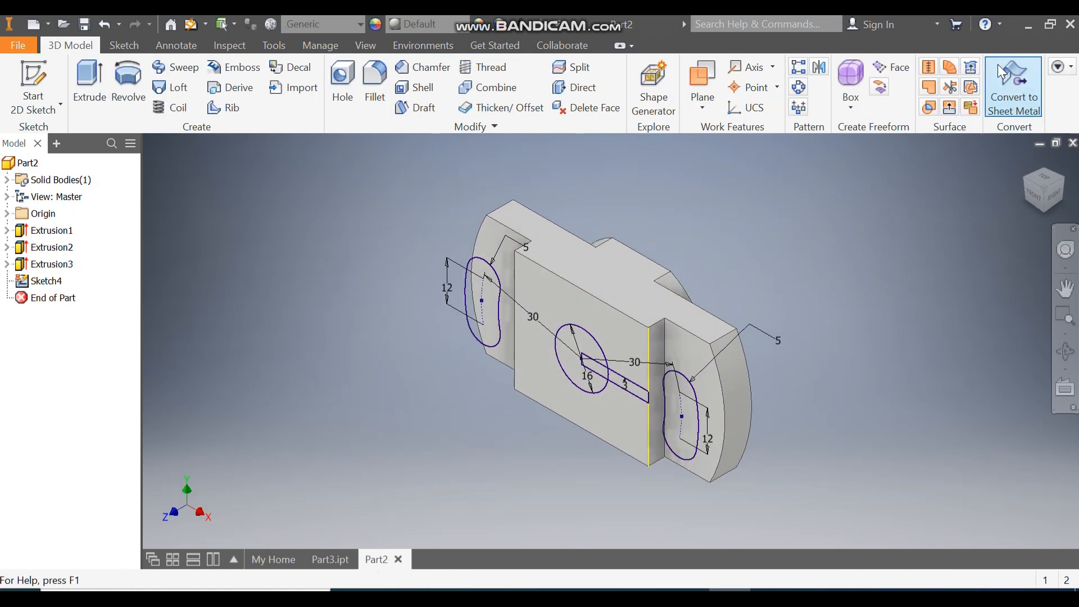
{"action": "left_click", "coordinate": [89, 78]}
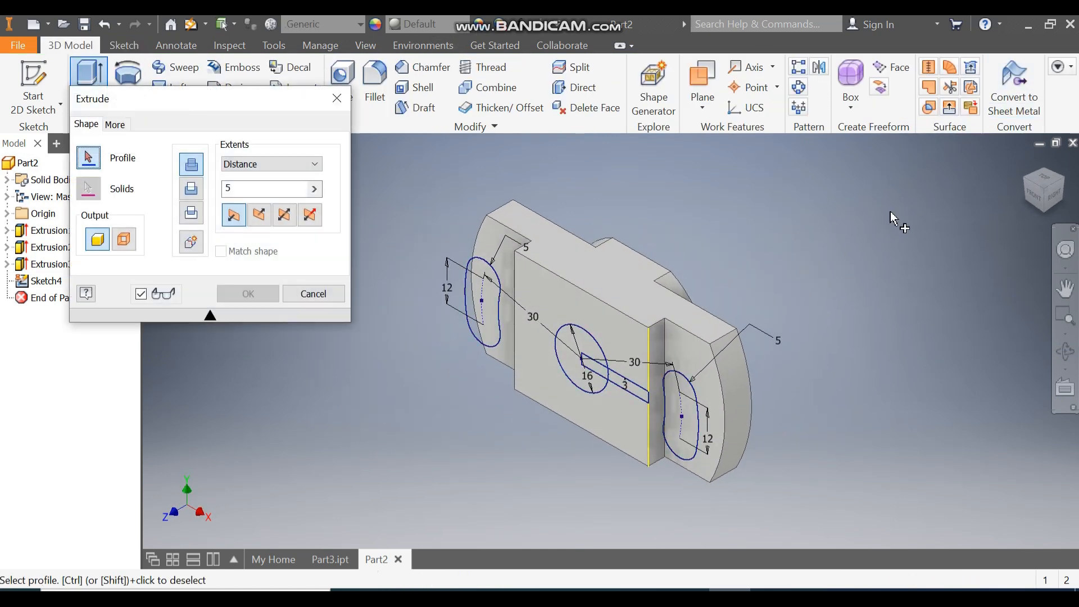
{"action": "left_click_drag", "start_coordinate": [875, 166], "coordinate": [310, 531]}
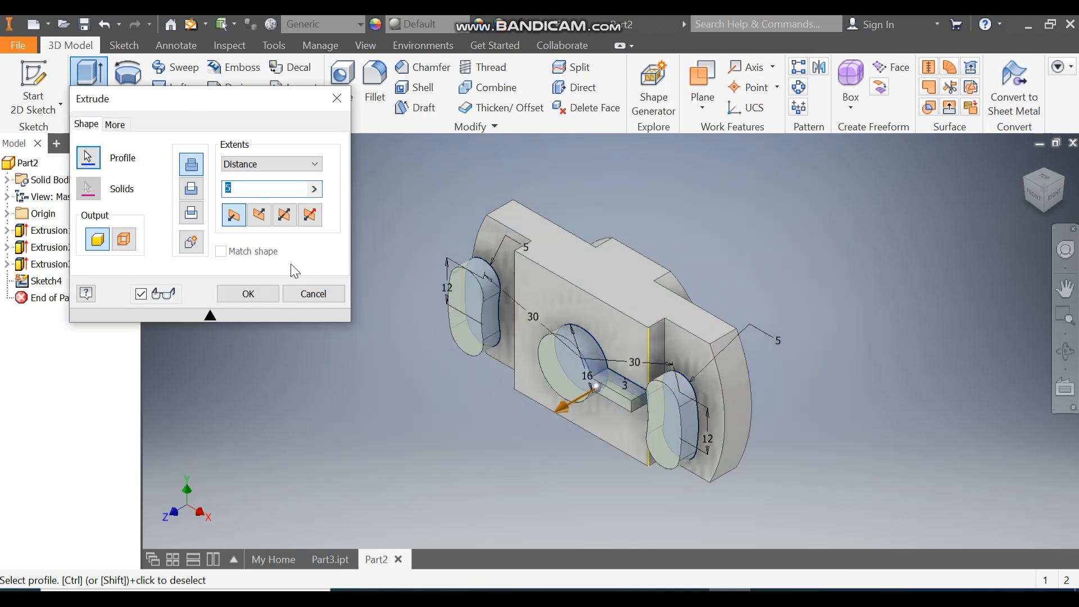
{"action": "left_click", "coordinate": [191, 189]}
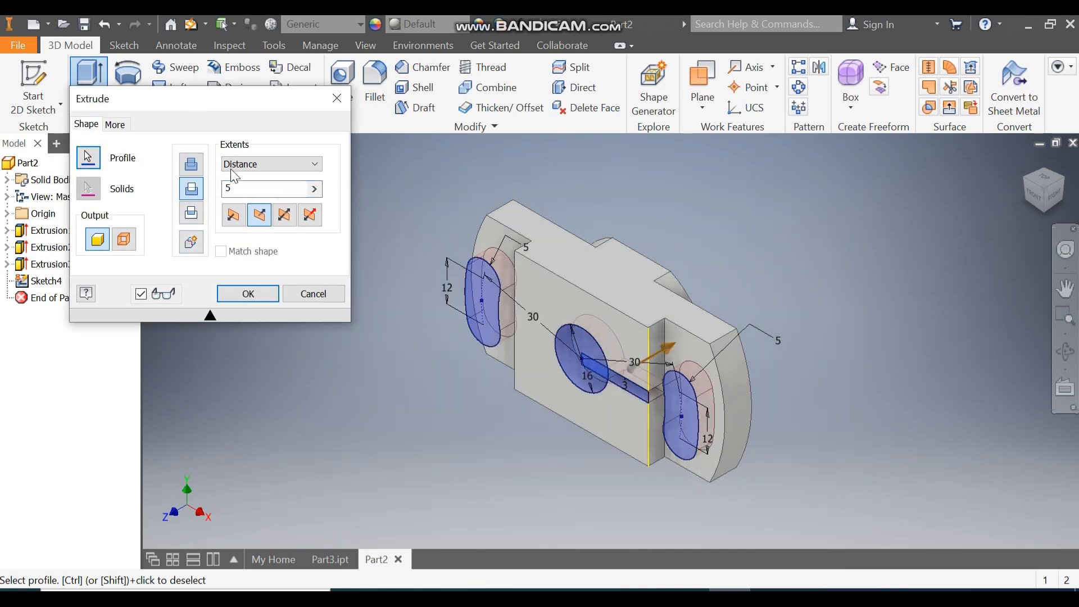
{"action": "left_click", "coordinate": [261, 162]}
{"action": "left_click", "coordinate": [244, 219]}
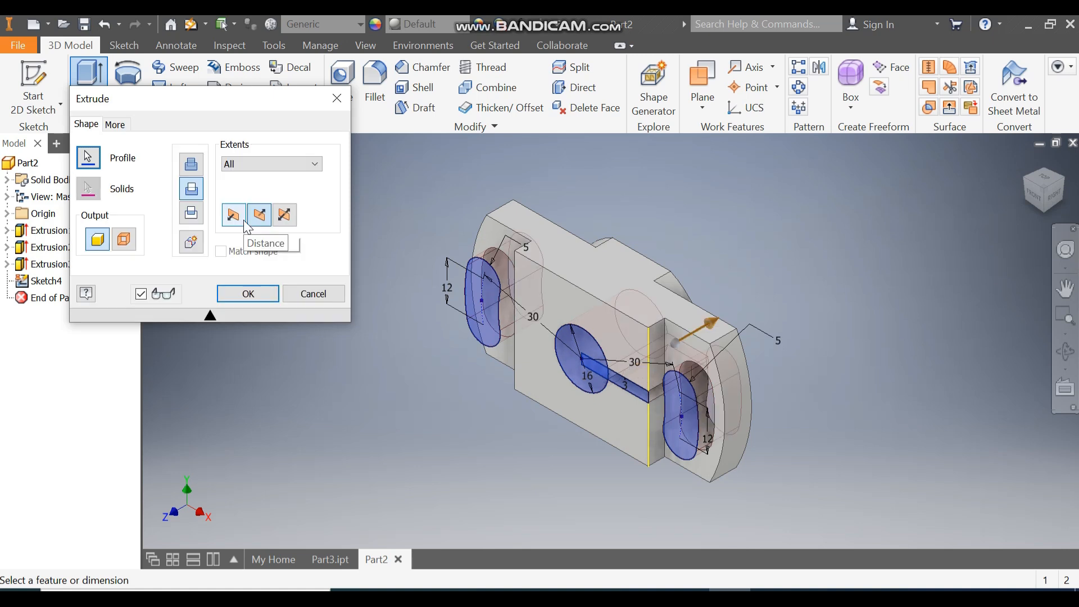
{"action": "left_click", "coordinate": [262, 296]}
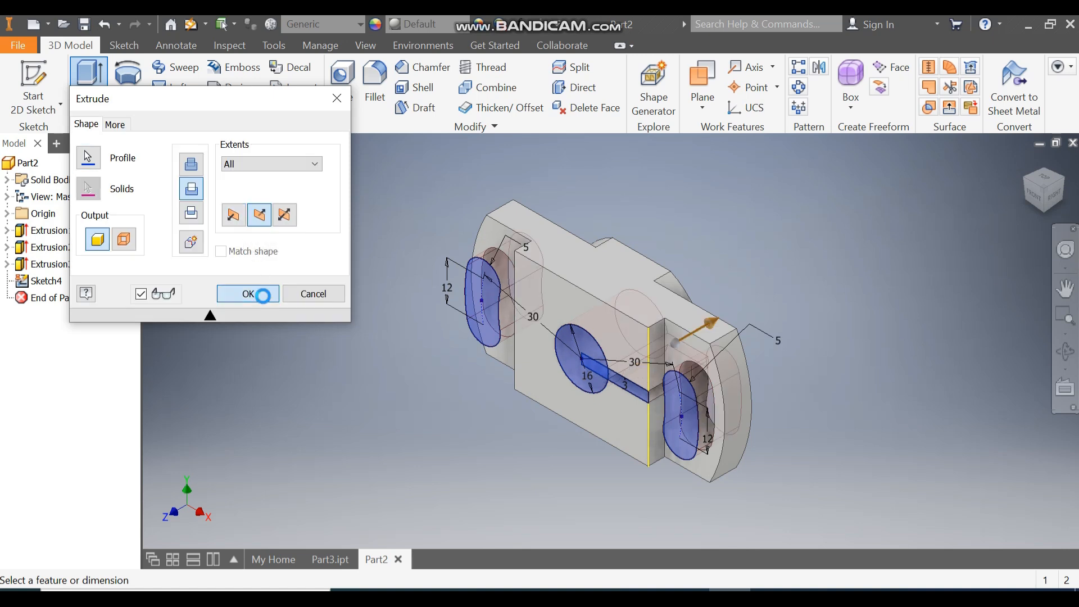
Start a sketch on the bracket's top face and draw a 9 mm diameter circle roughly midway along its length
{"action": "left_click", "coordinate": [1027, 179]}
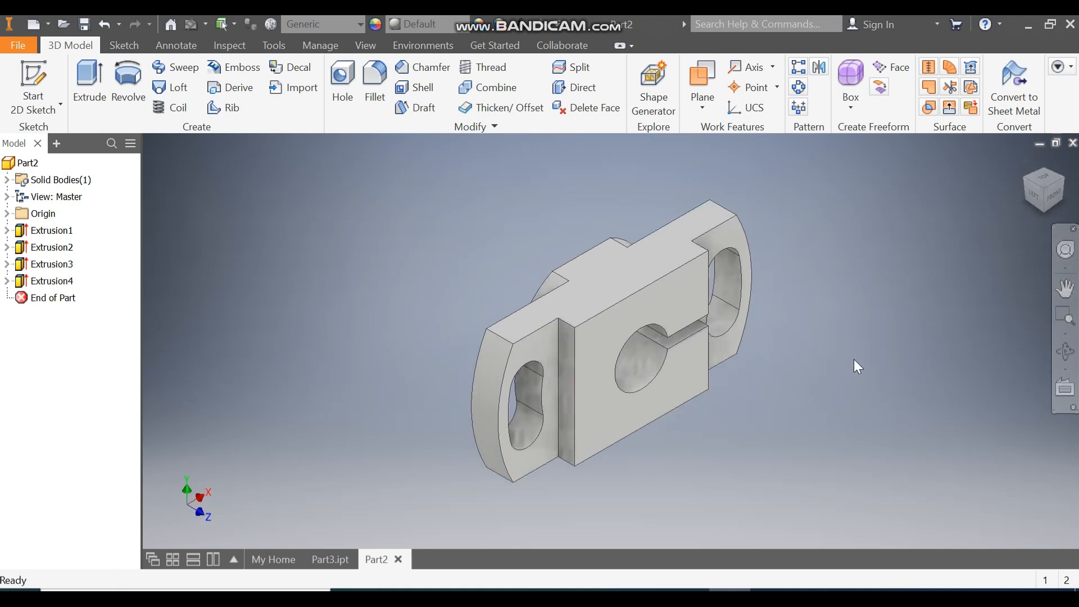
{"action": "left_click", "coordinate": [627, 278]}
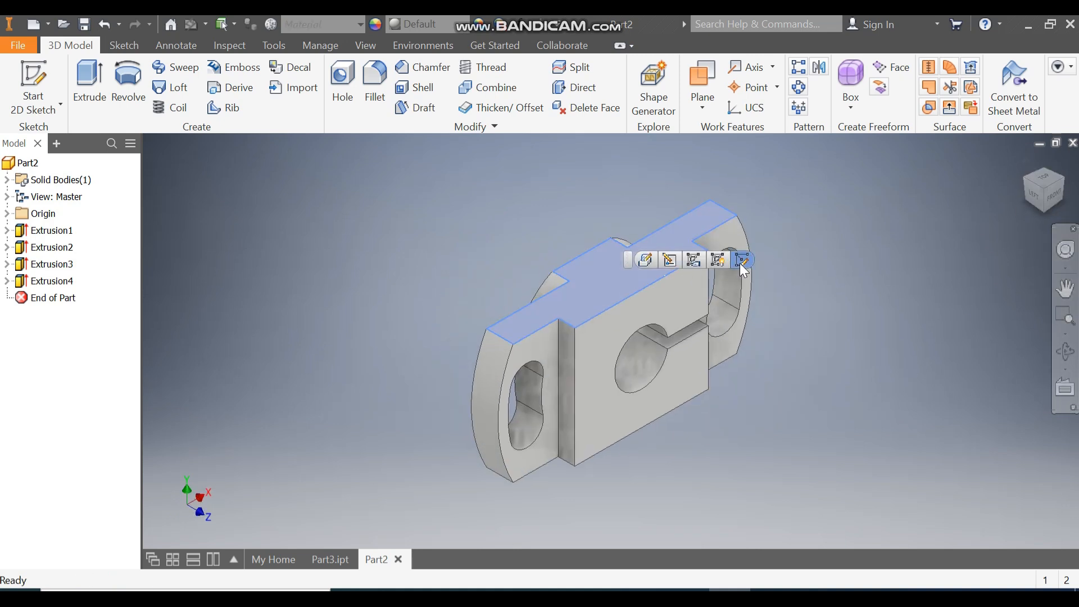
{"action": "left_click", "coordinate": [740, 261]}
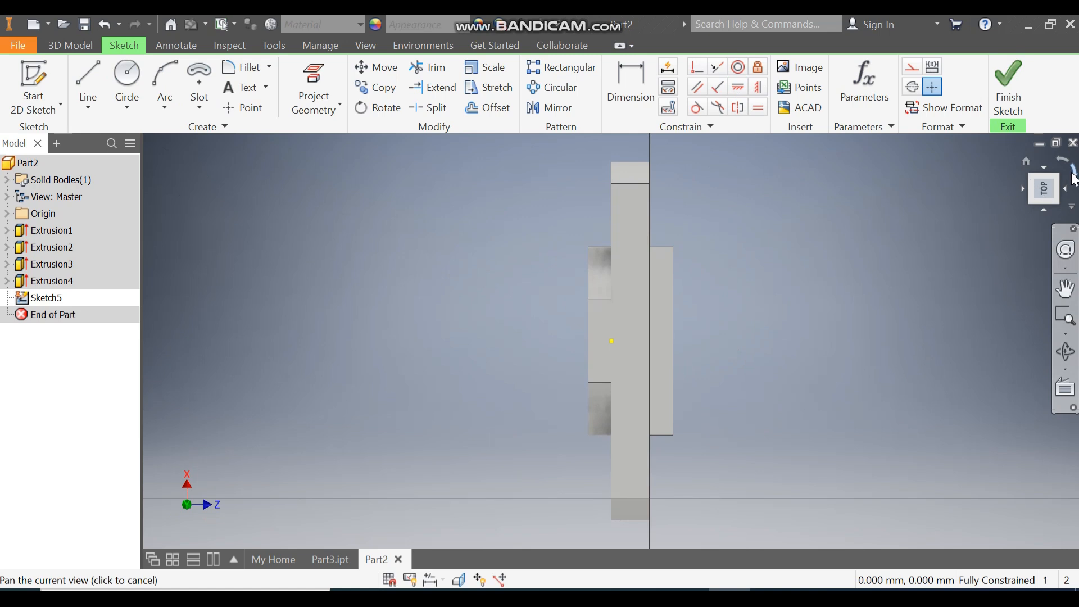
{"action": "left_click", "coordinate": [1071, 171]}
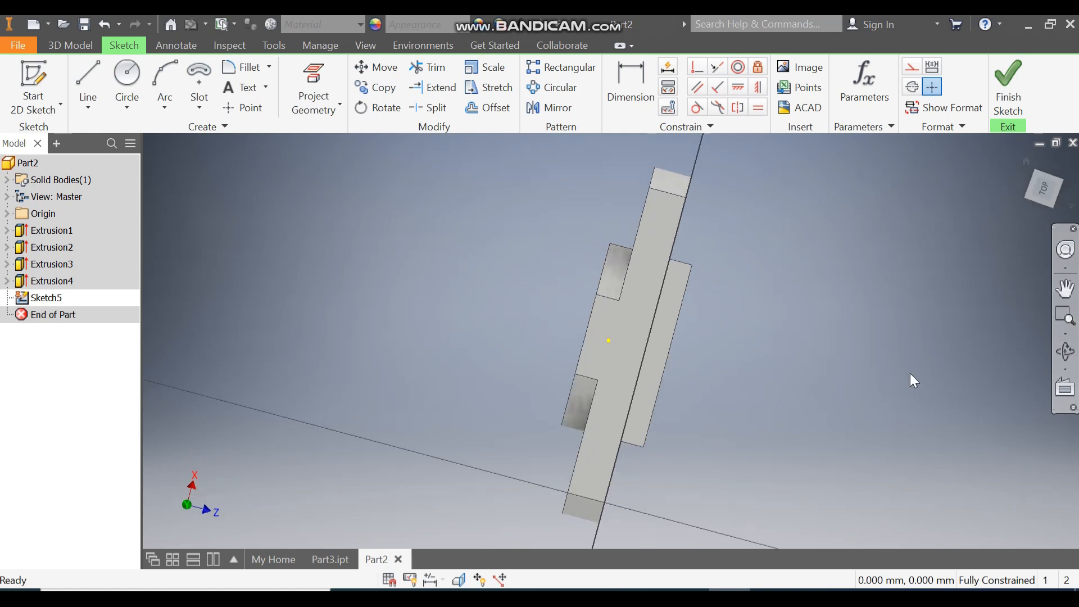
{"action": "left_click", "coordinate": [127, 79]}
{"action": "scroll", "coordinate": [621, 371], "scroll_direction": "up", "scroll_amount": 3}
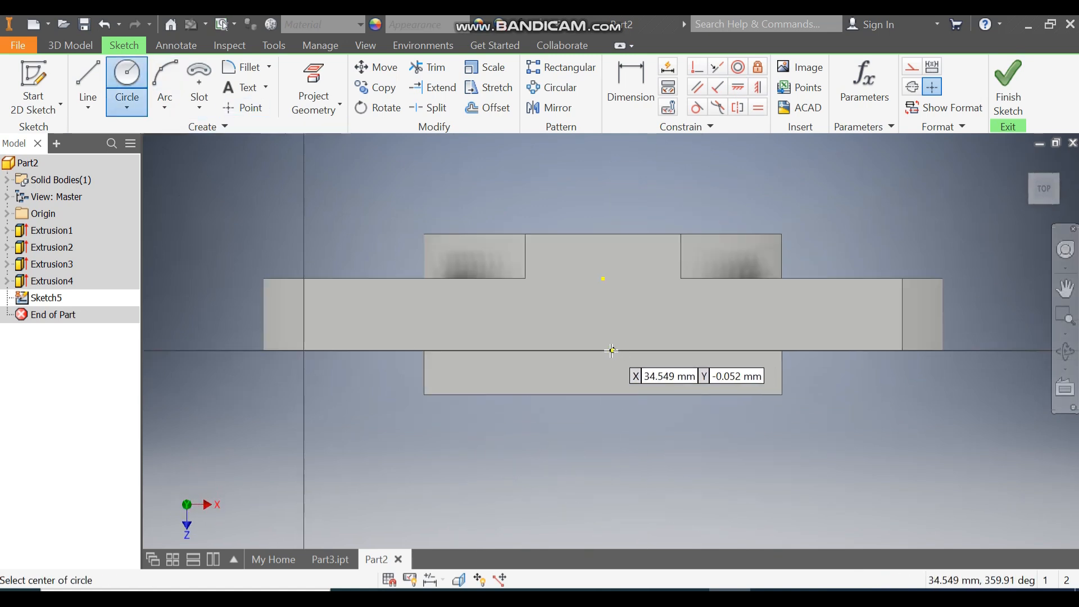
{"action": "left_click", "coordinate": [603, 351]}
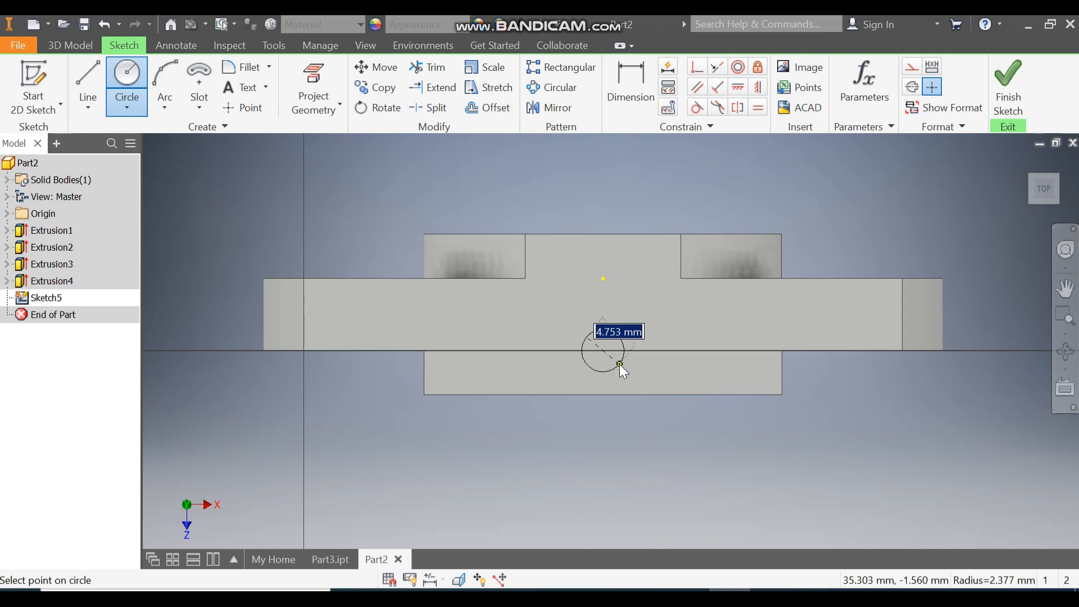
{"action": "type", "text": "9"}
{"action": "key", "text": "Return"}
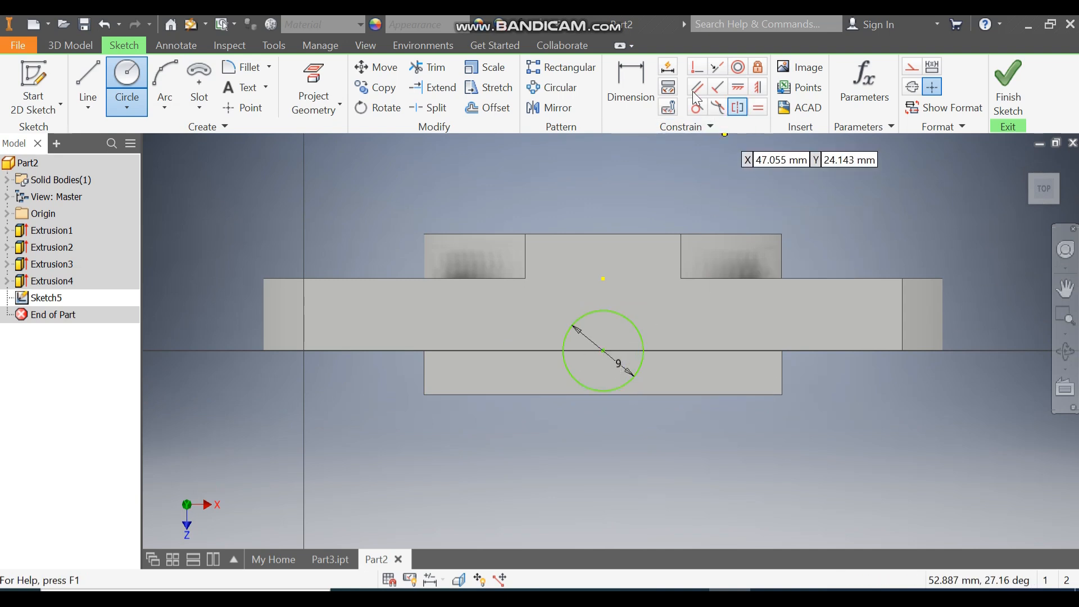
Dimension the circle's centre 5 mm from the front block's outer edge and align it vertically with the projected origin point
{"action": "left_click", "coordinate": [635, 78]}
{"action": "left_click", "coordinate": [663, 395]}
{"action": "left_click", "coordinate": [602, 350]}
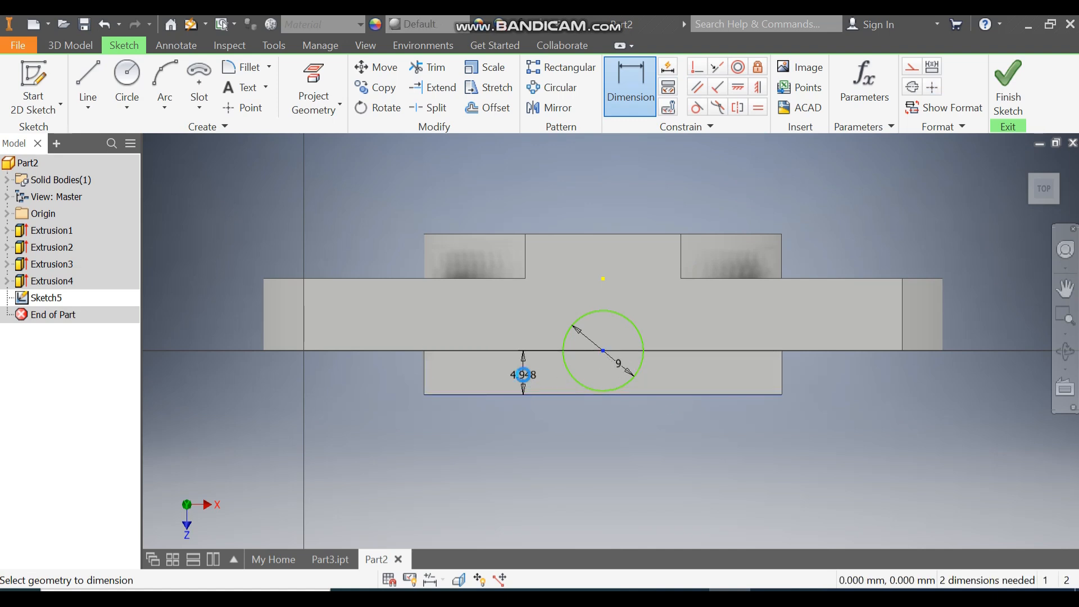
{"action": "left_click", "coordinate": [524, 374]}
{"action": "type", "text": "5"}
{"action": "key", "text": "Return"}
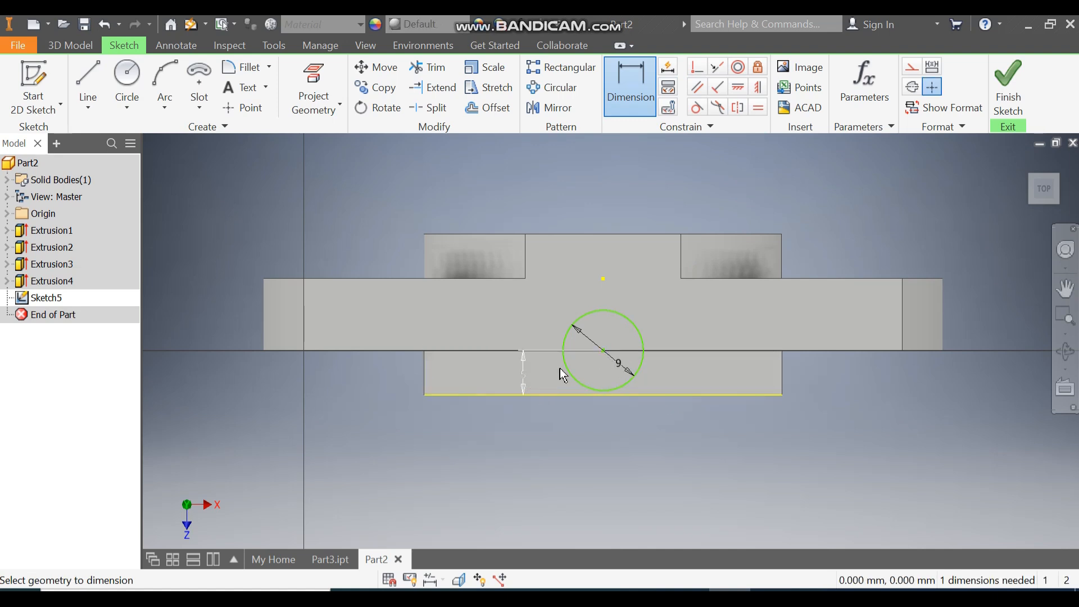
{"action": "left_click", "coordinate": [758, 87]}
{"action": "left_click", "coordinate": [603, 278]}
{"action": "left_click", "coordinate": [603, 350]}
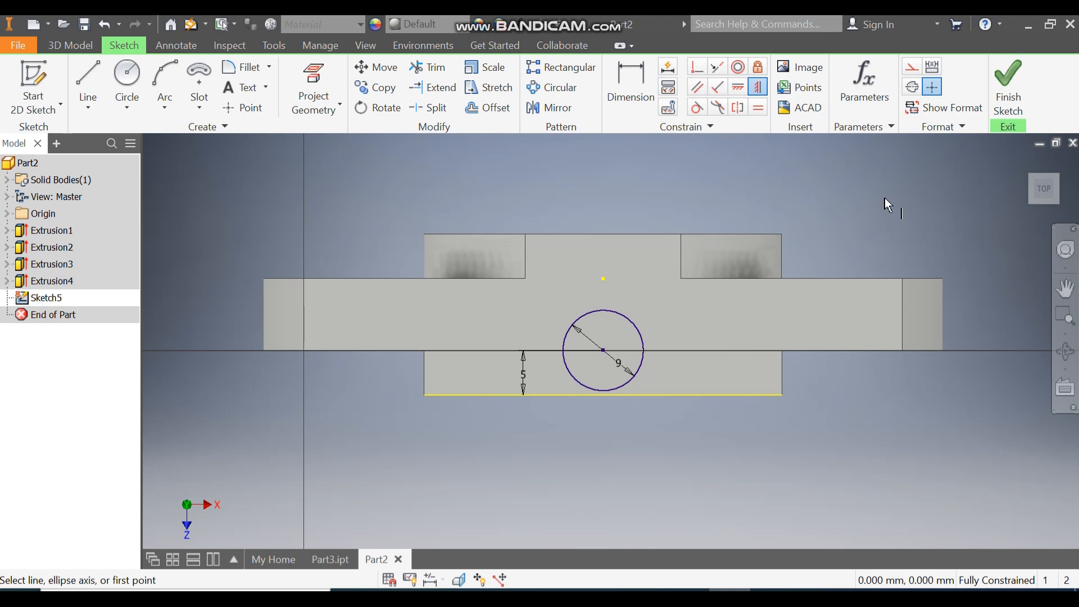
Finish the sketch and cut the 9 mm circle down through the whole body with an Extrude cut, extents All
{"action": "left_click", "coordinate": [1014, 83]}
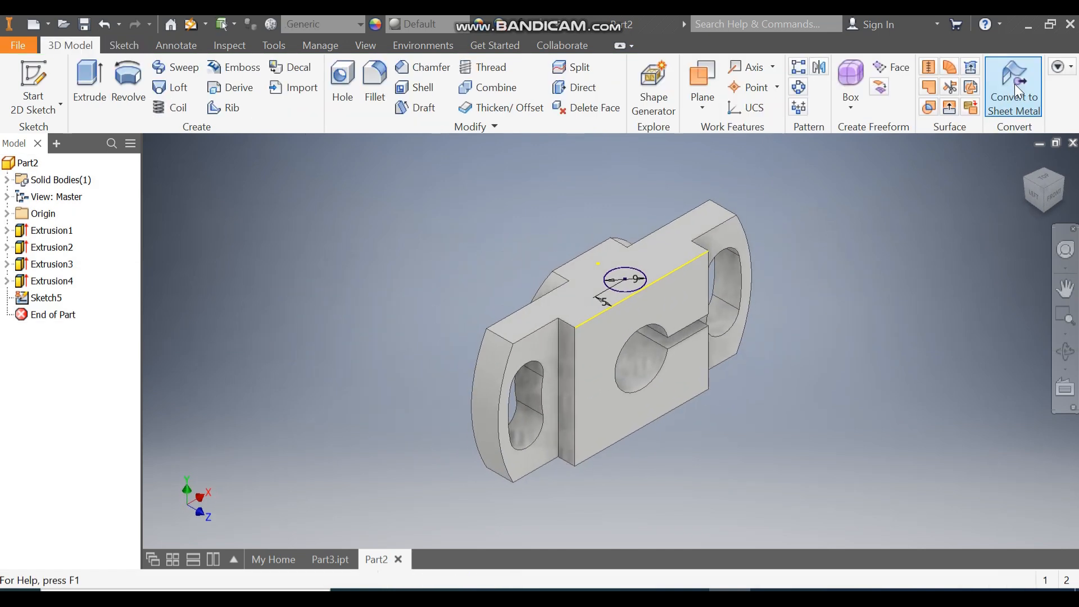
{"action": "left_click", "coordinate": [96, 84]}
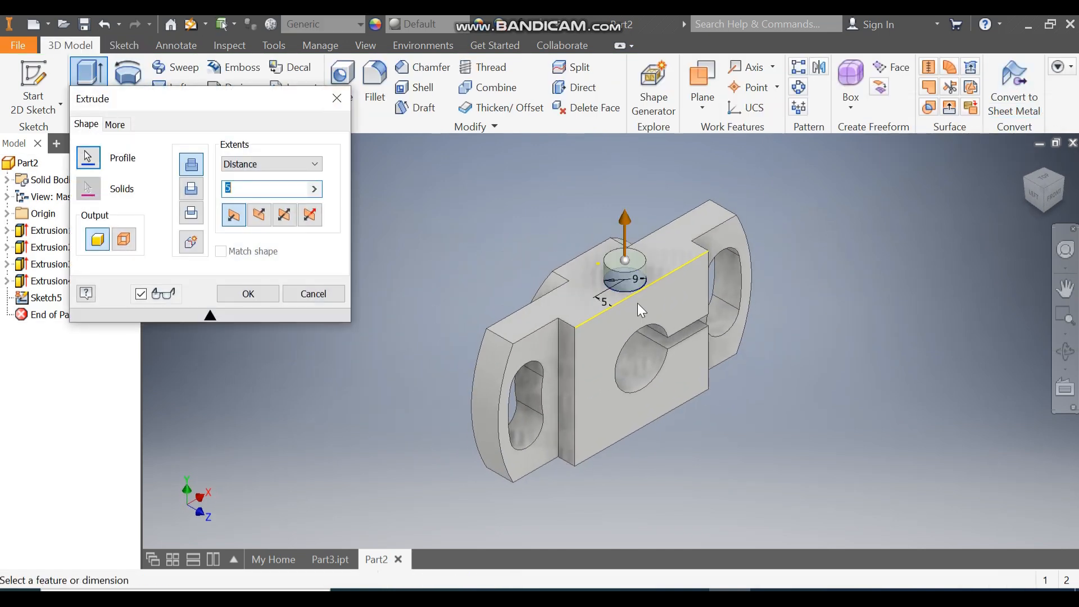
{"action": "left_click", "coordinate": [260, 219]}
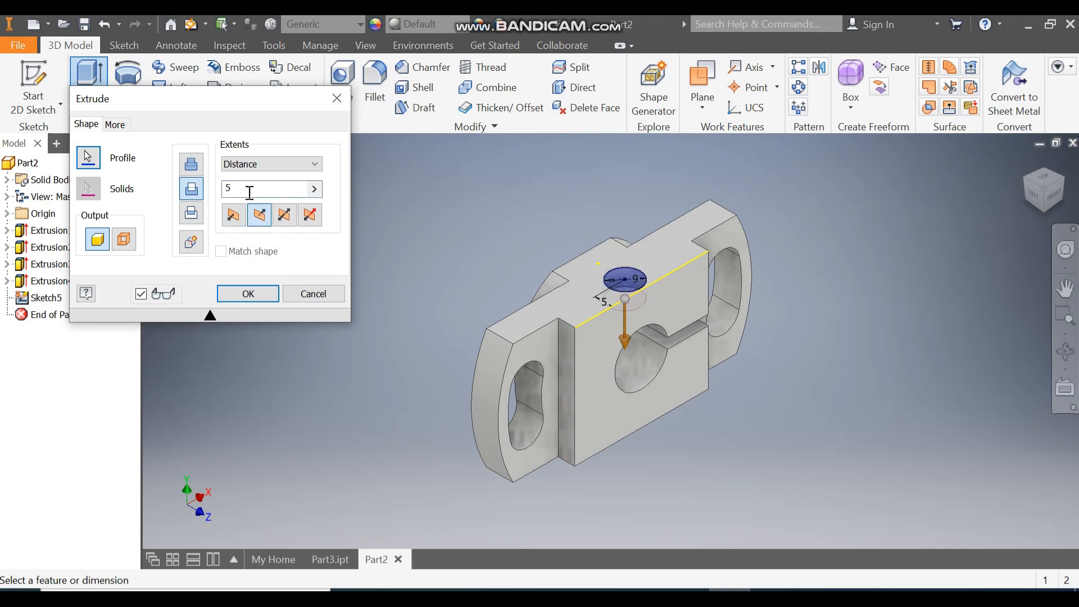
{"action": "left_click", "coordinate": [269, 164]}
{"action": "left_click", "coordinate": [252, 219]}
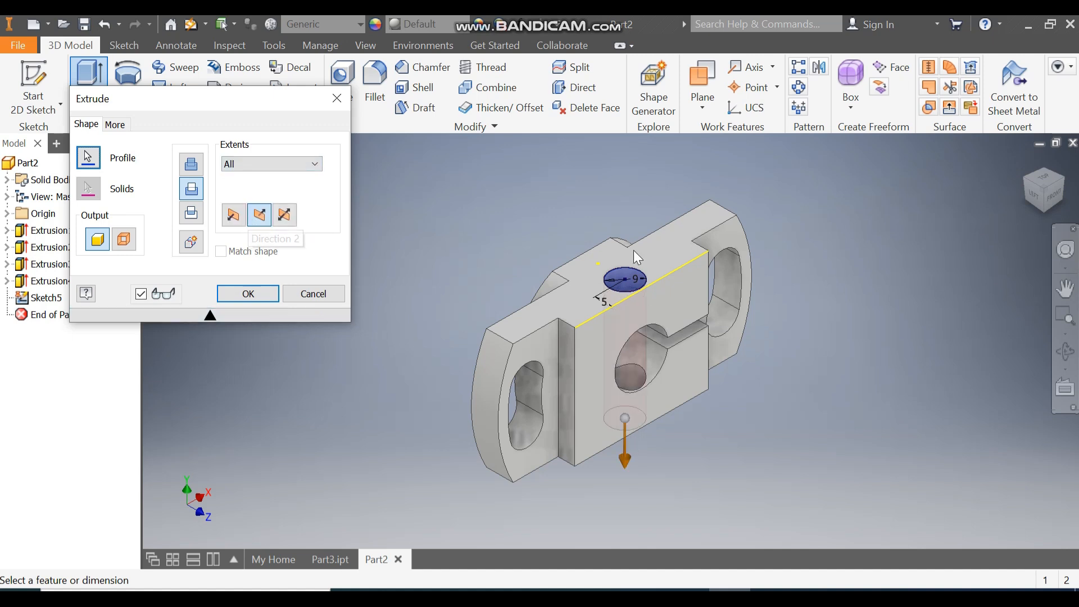
{"action": "left_click", "coordinate": [257, 295]}
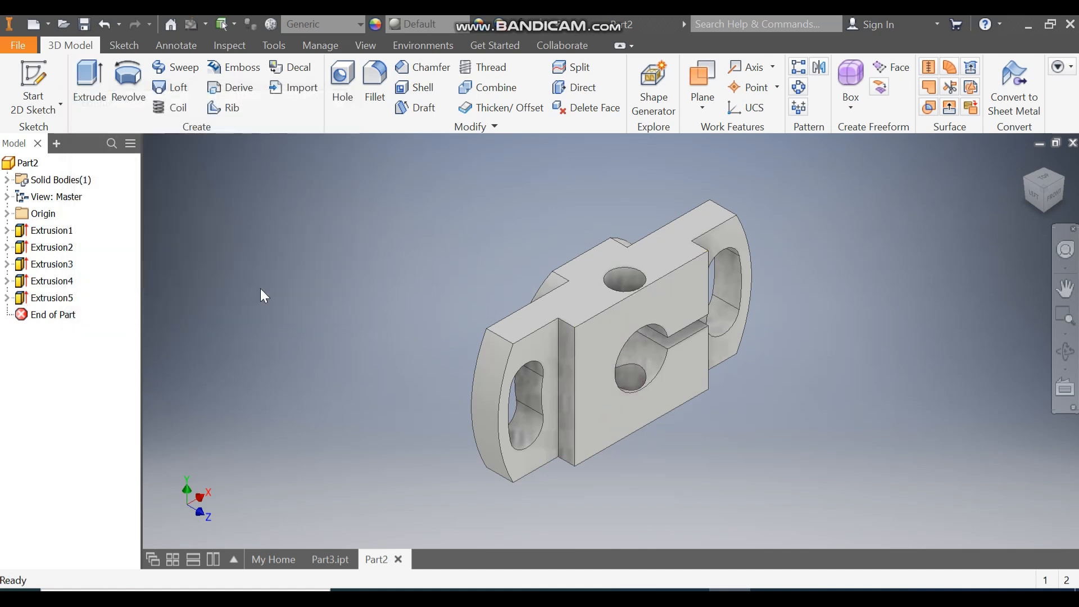
Apply the Aluminum - Dark appearance to the bracket
{"action": "scroll", "coordinate": [423, 215], "scroll_direction": "down", "scroll_amount": 2}
{"action": "middle_click_drag", "start_coordinate": [423, 215], "coordinate": [356, 200]}
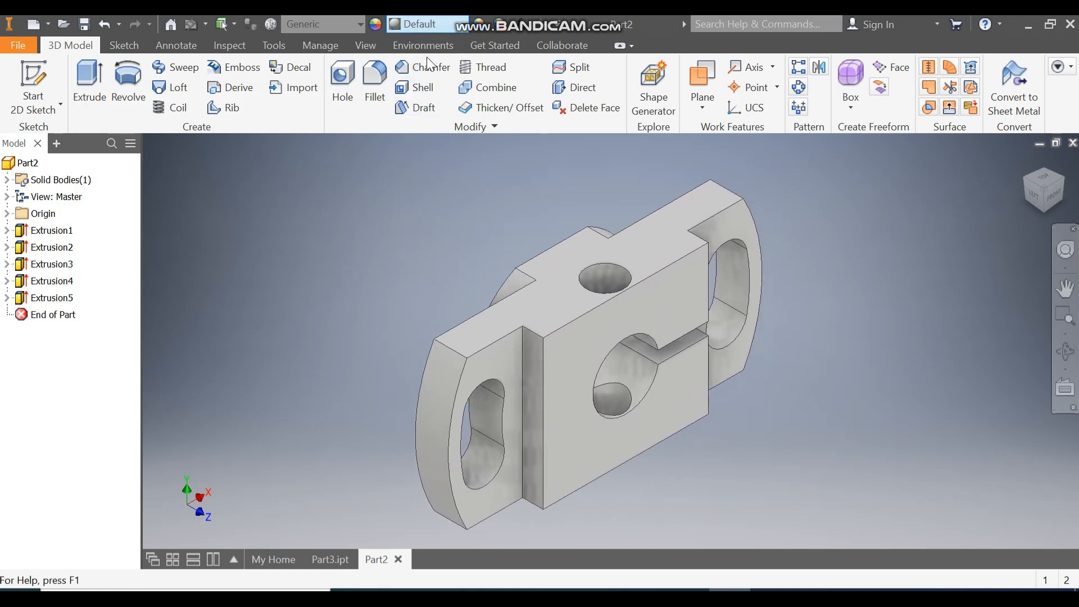
{"action": "left_click", "coordinate": [427, 24]}
{"action": "scroll", "coordinate": [481, 317], "scroll_direction": "up", "scroll_amount": 12}
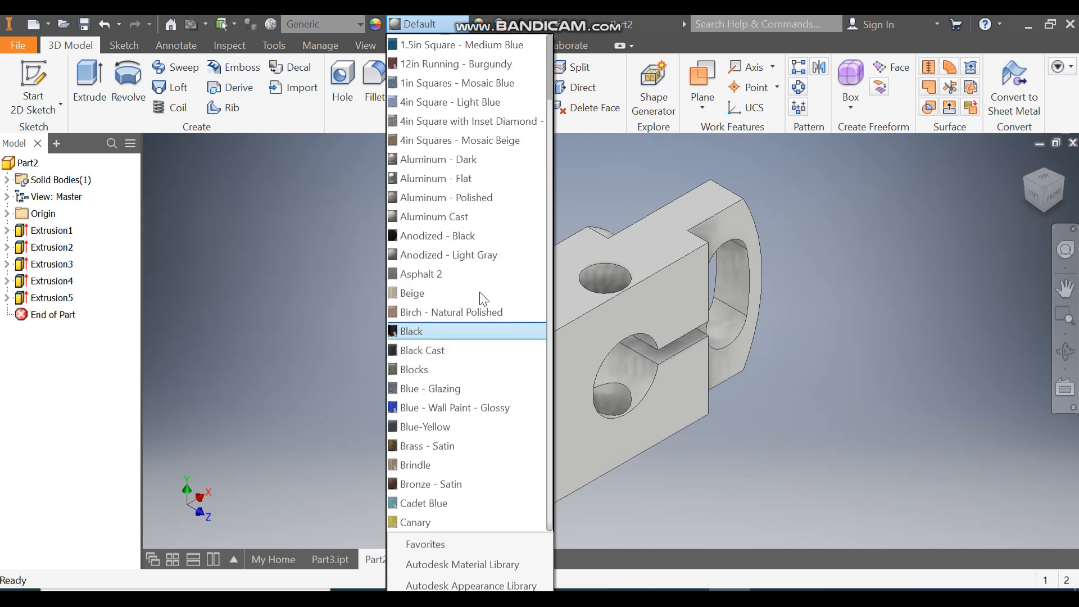
{"action": "left_click", "coordinate": [476, 159]}
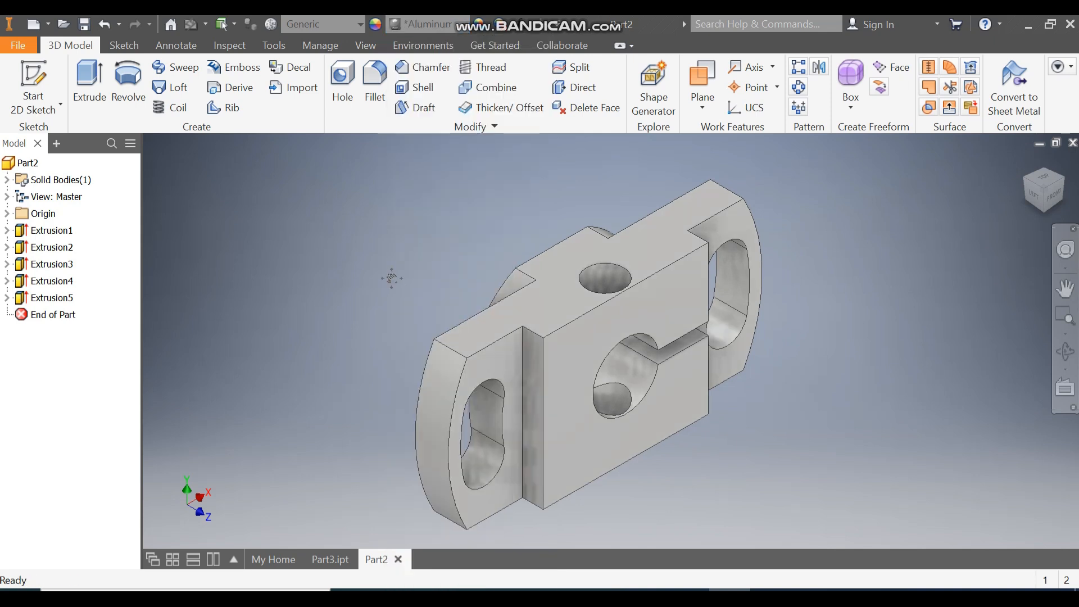
{"action": "middle_click_drag", "start_coordinate": [392, 278], "coordinate": [412, 260]}
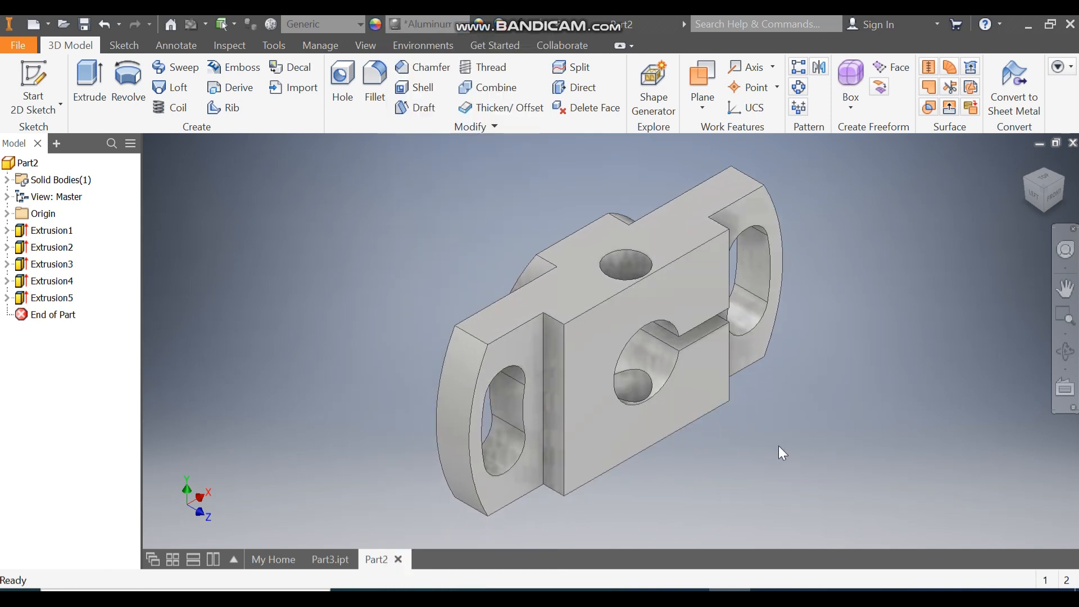